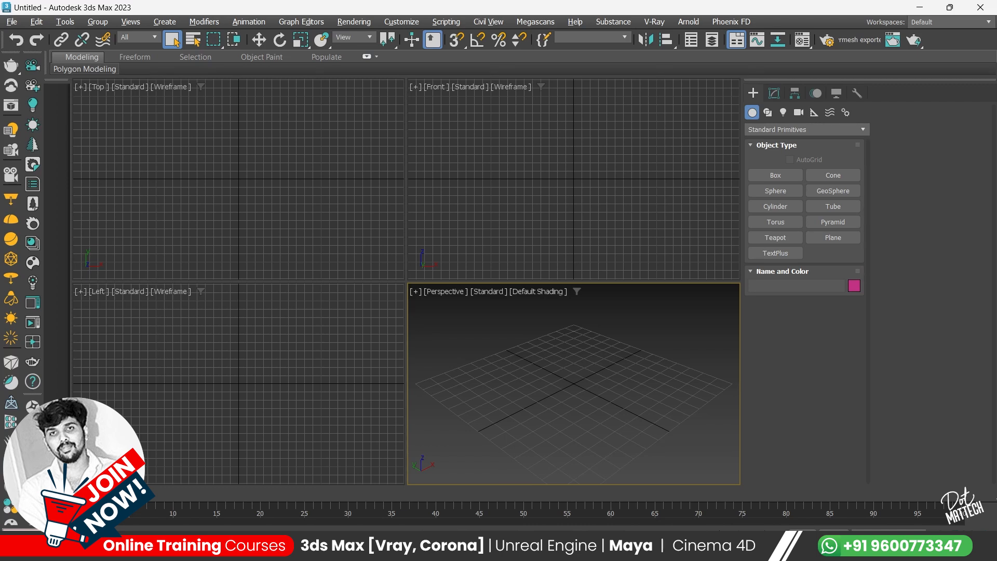
# Create a box about 2 2/8" long, 2 4/8" wide and 1 7/8" high in the Perspective viewport.
pyautogui.click(775, 176)
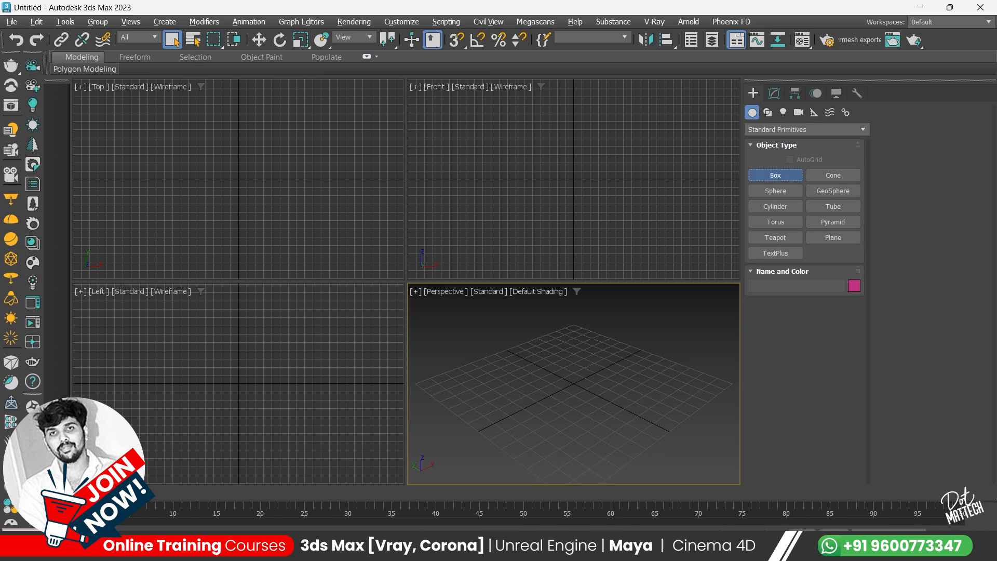
pyautogui.moveTo(475, 405); pyautogui.dragTo(633, 402)
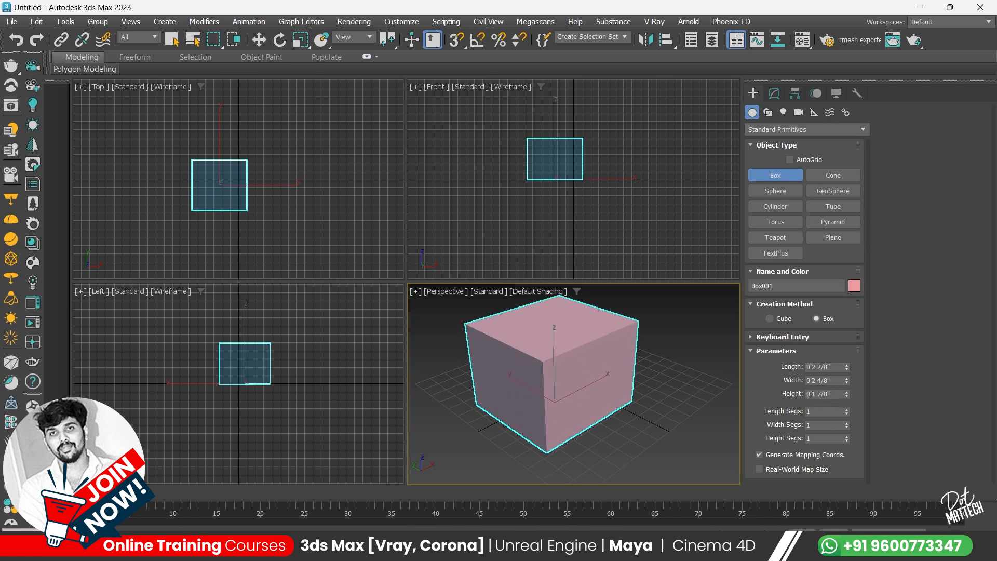
pyautogui.press('q')
# Open the Material Editor and assign the turquoise VRayMtl Material #1 to the selected box.
pyautogui.press('m')
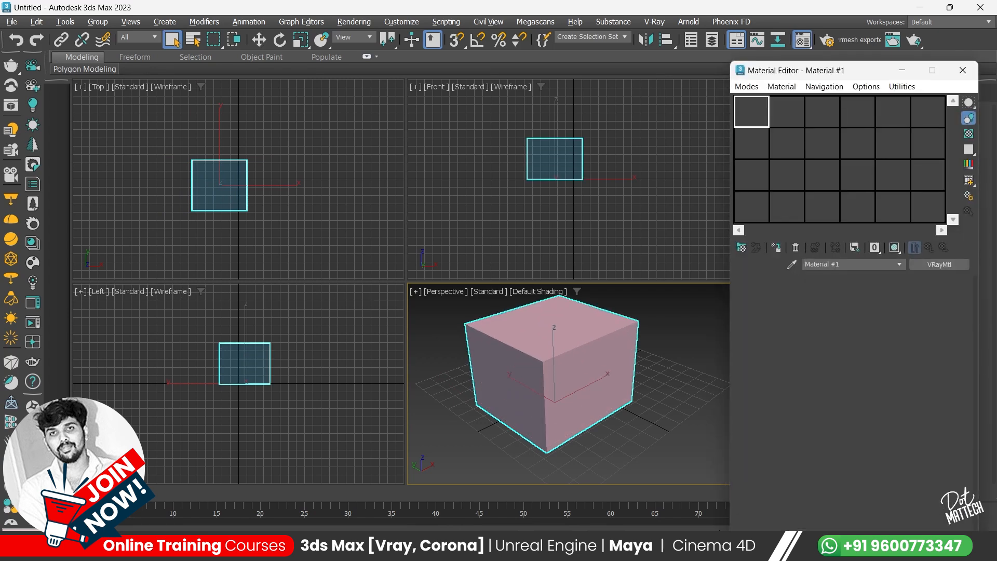
pyautogui.click(787, 111)
pyautogui.click(822, 111)
pyautogui.click(857, 110)
pyautogui.click(893, 110)
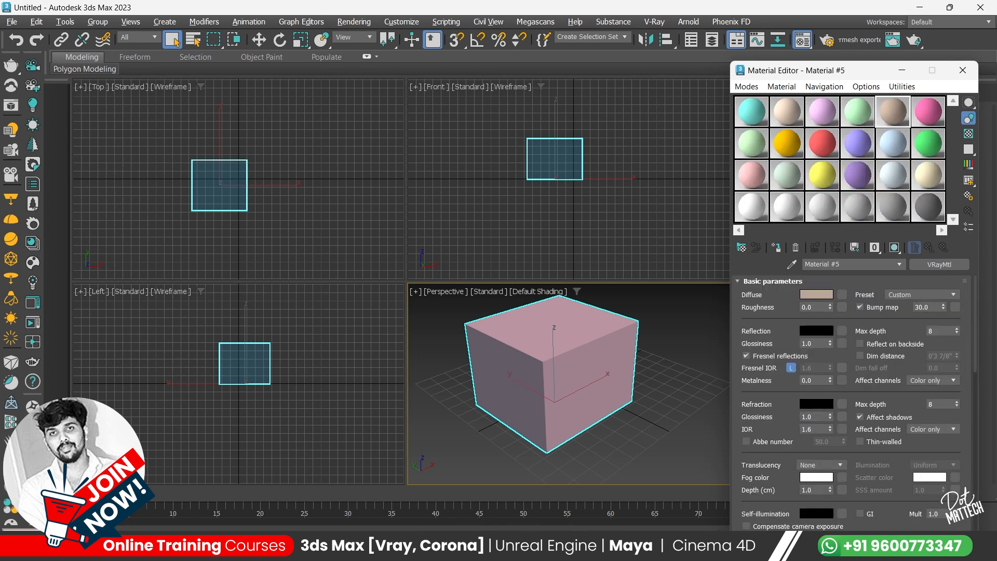
pyautogui.click(751, 111)
pyautogui.click(815, 248)
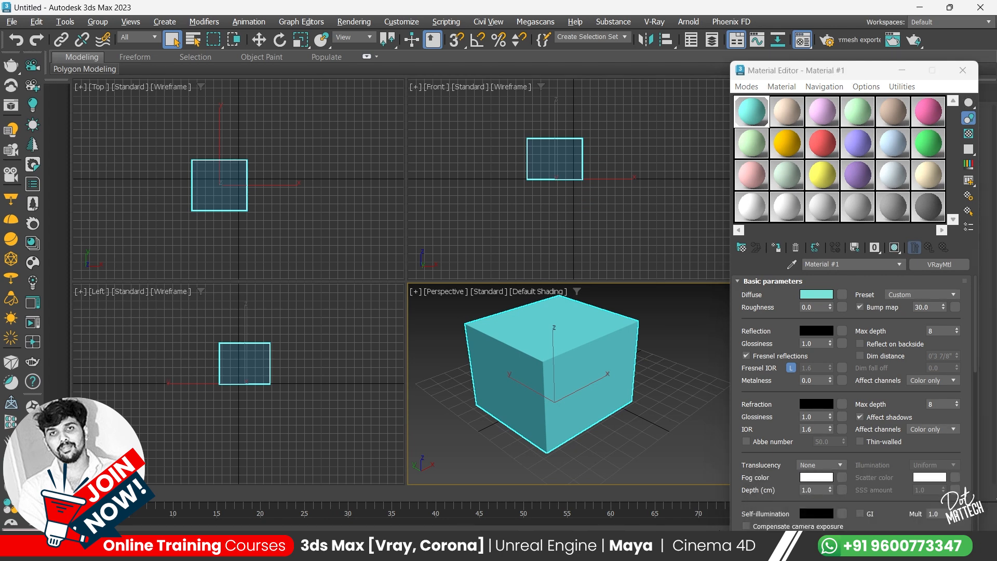
# Try the screen color sampler on Material #1's diffuse color and cancel the color selector.
pyautogui.click(817, 294)
pyautogui.moveTo(572, 143); pyautogui.dragTo(489, 84)
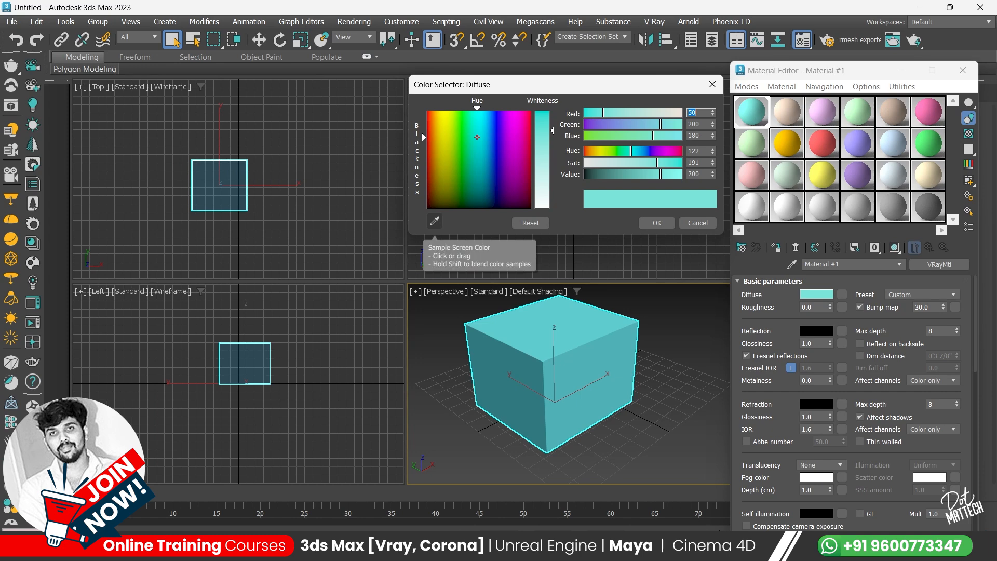
pyautogui.click(434, 221)
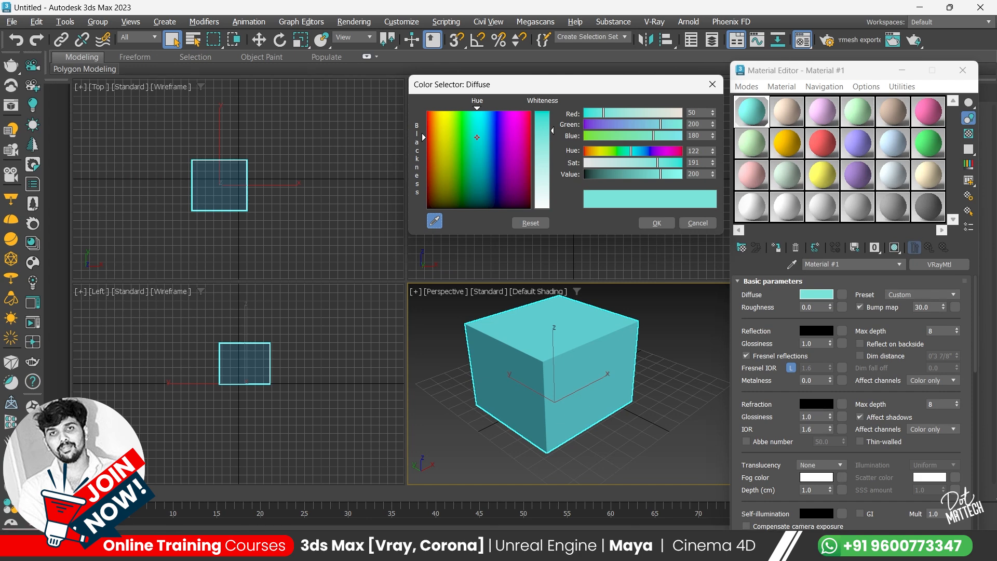
pyautogui.hotkey('alt', 'Tab')
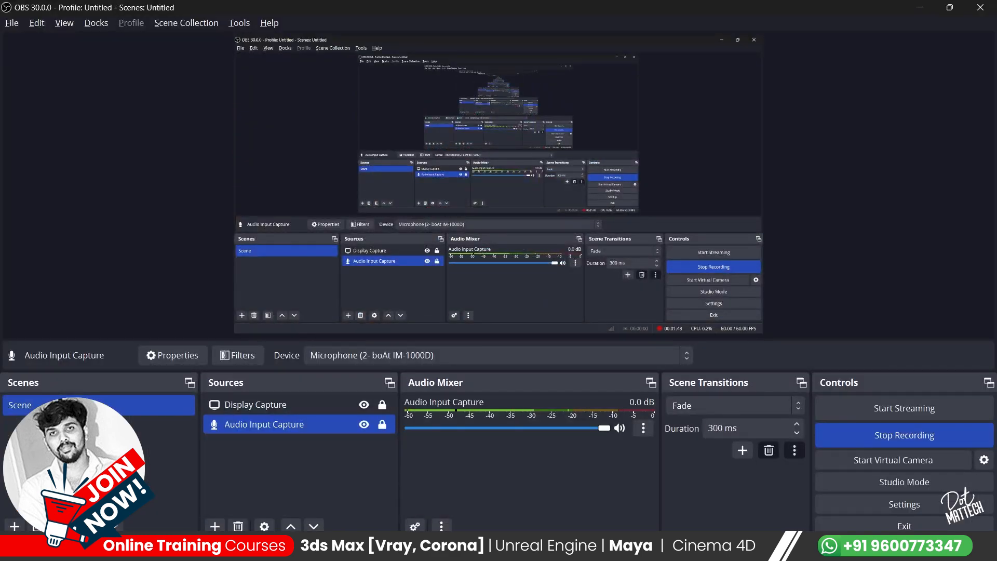
pyautogui.hotkey('alt', 'Tab')
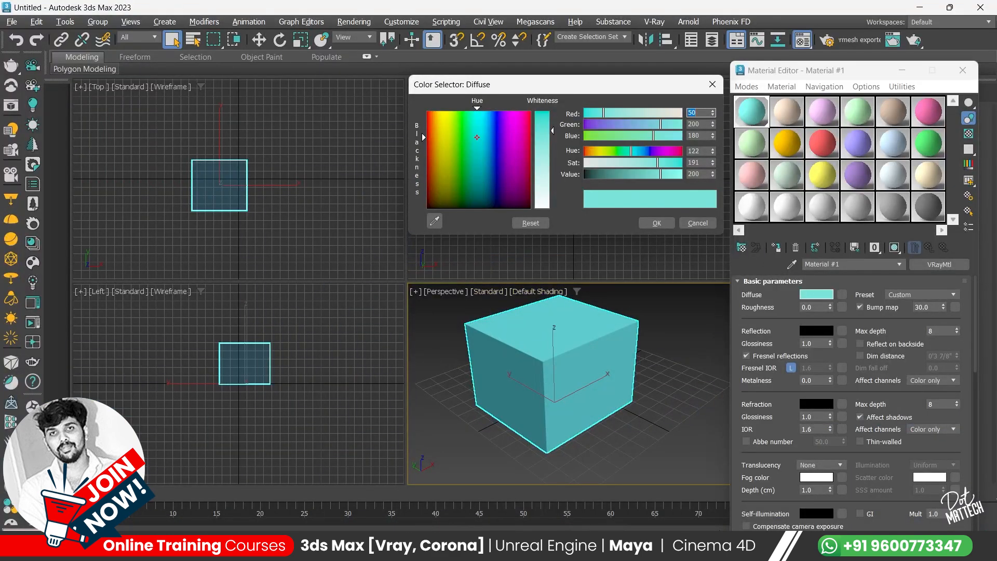
pyautogui.click(698, 223)
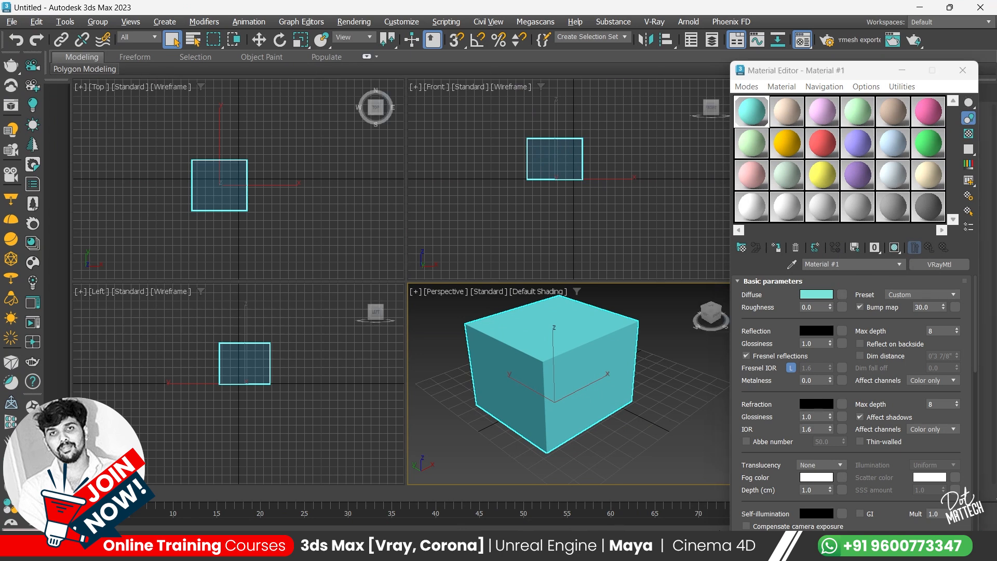
# Set the color selector preference to Corona Improved Picker.
pyautogui.click(402, 21)
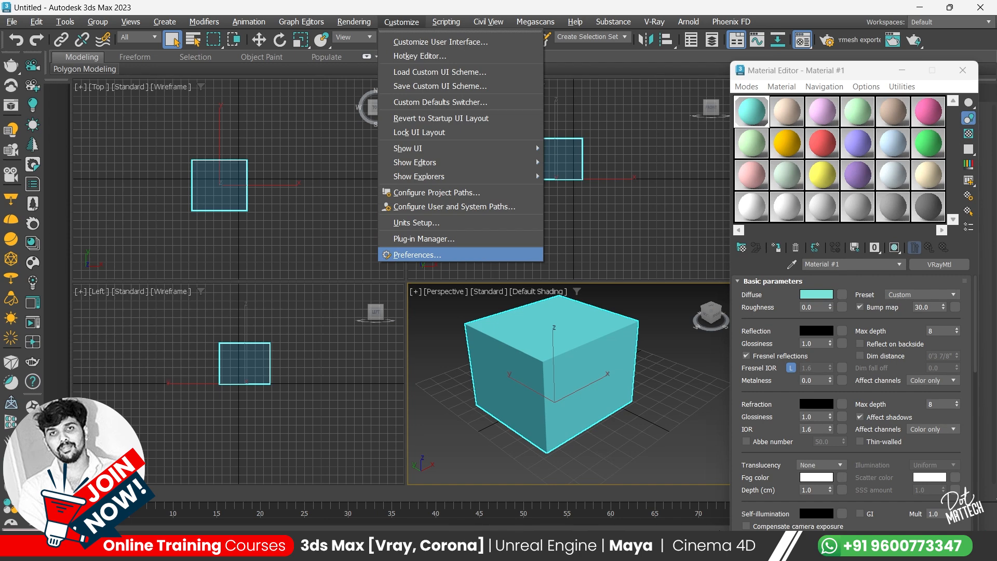
pyautogui.click(416, 255)
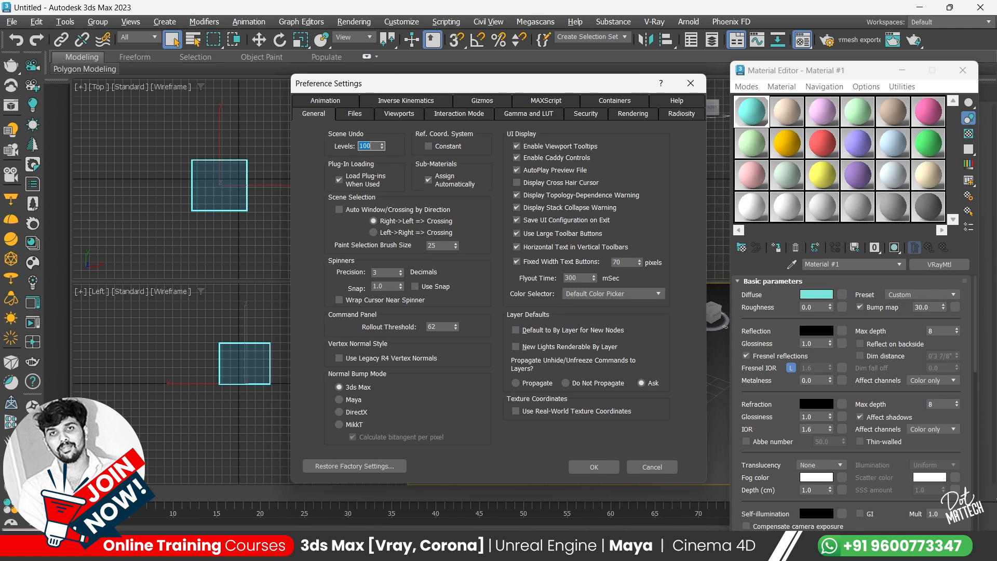
pyautogui.click(613, 293)
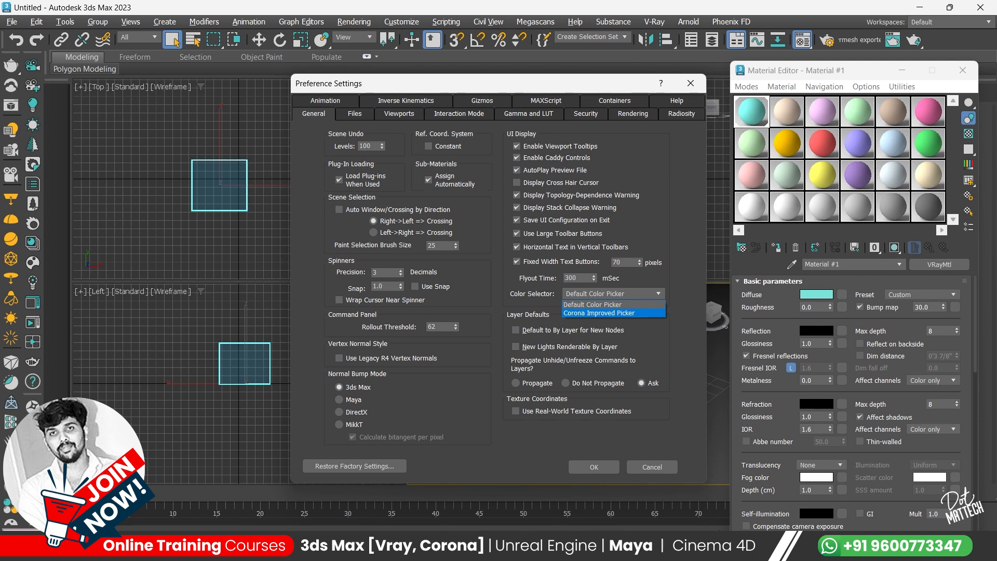
pyautogui.click(602, 313)
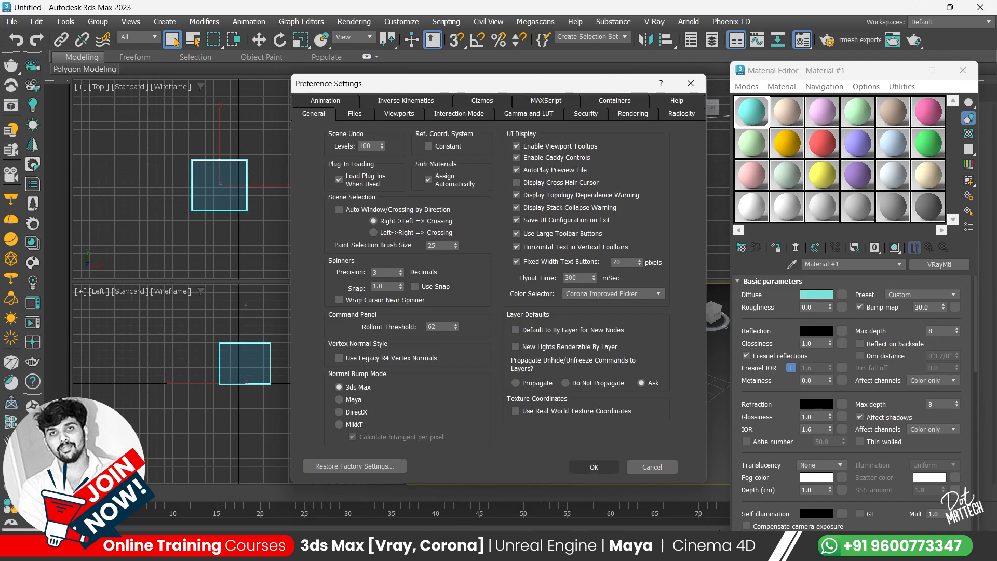
pyautogui.click(594, 467)
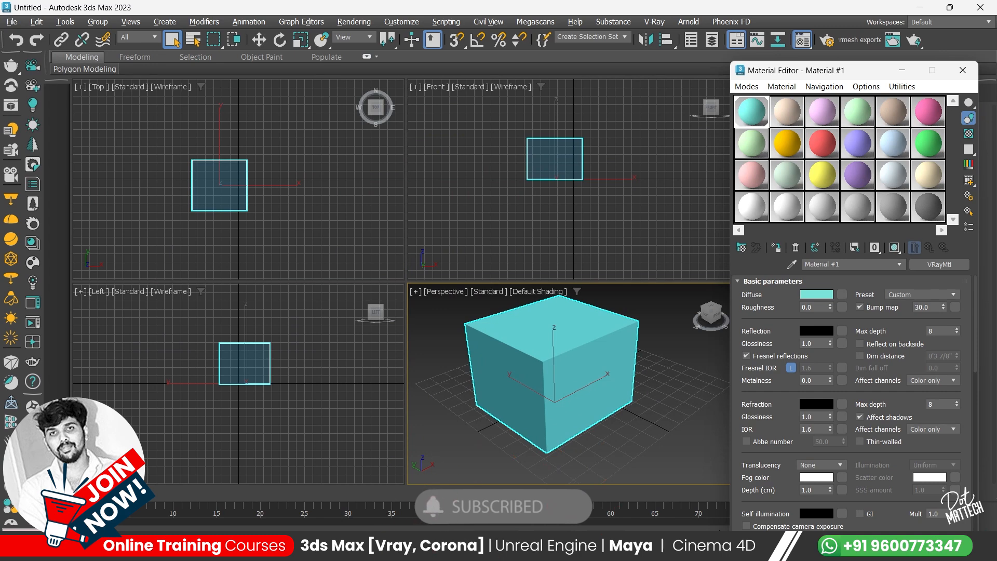
# Open Material #1's diffuse color in the Corona color picker and move the picker beside the material settings.
pyautogui.click(817, 294)
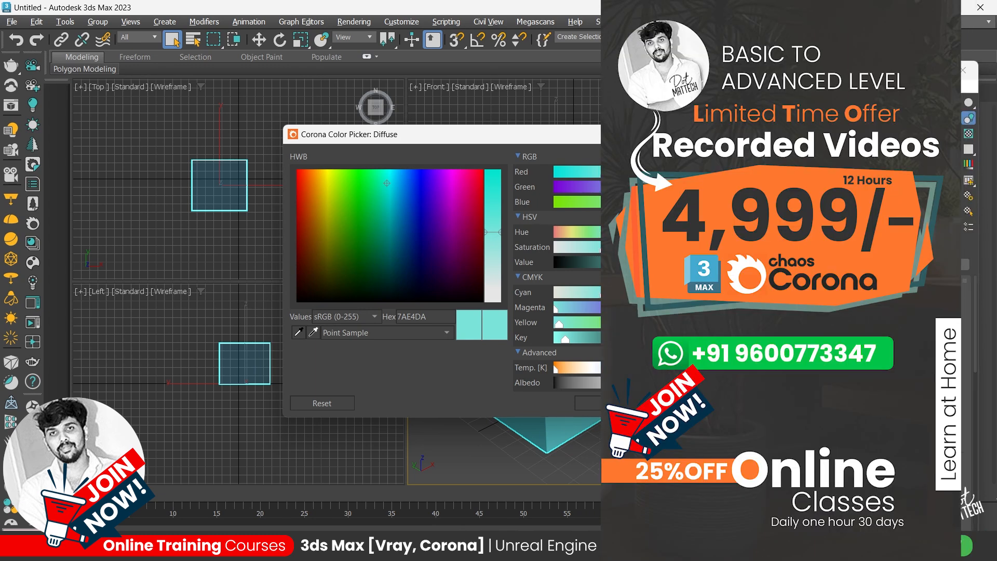
pyautogui.moveTo(561, 134); pyautogui.dragTo(603, 118)
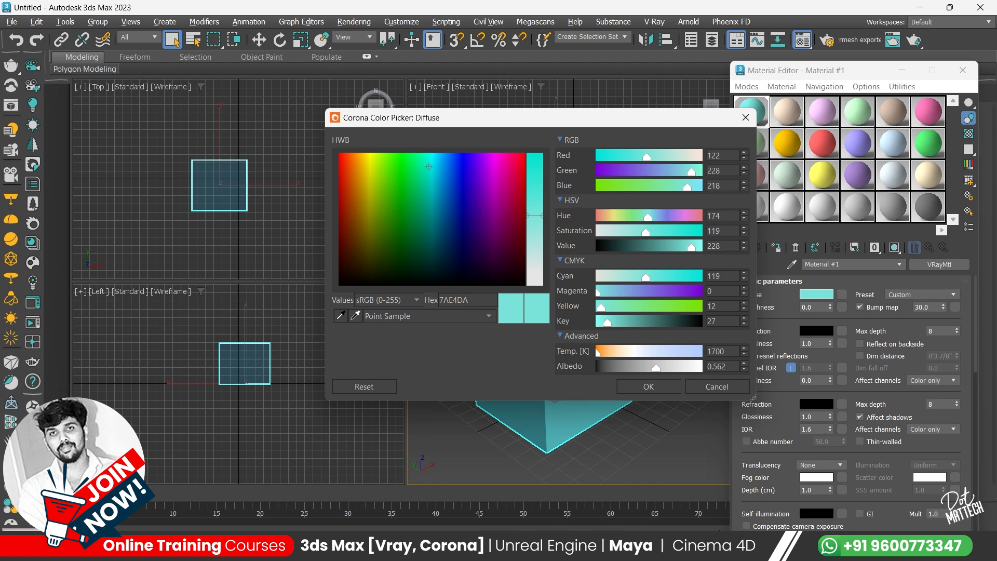
# Try the picker's spectrum, cyan, magenta, temperature and albedo controls on the diffuse color, and reset it.
pyautogui.moveTo(488, 166)
pyautogui.mouseDown()
pyautogui.moveTo(452, 211)
pyautogui.moveTo(340, 164)
pyautogui.moveTo(468, 163)
pyautogui.moveTo(426, 182)
pyautogui.mouseUp()
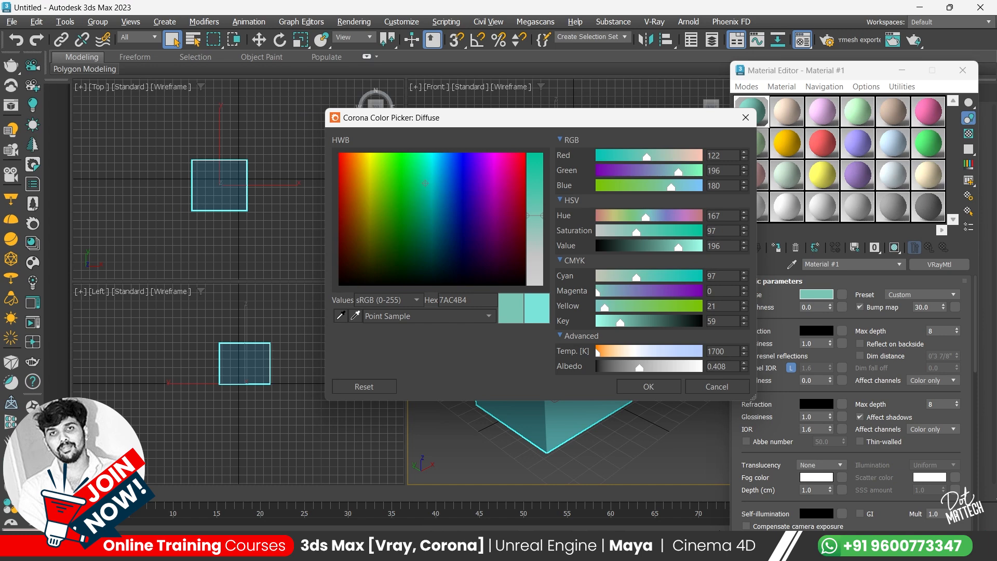
pyautogui.moveTo(636, 277); pyautogui.dragTo(661, 277)
pyautogui.moveTo(598, 293); pyautogui.dragTo(659, 292)
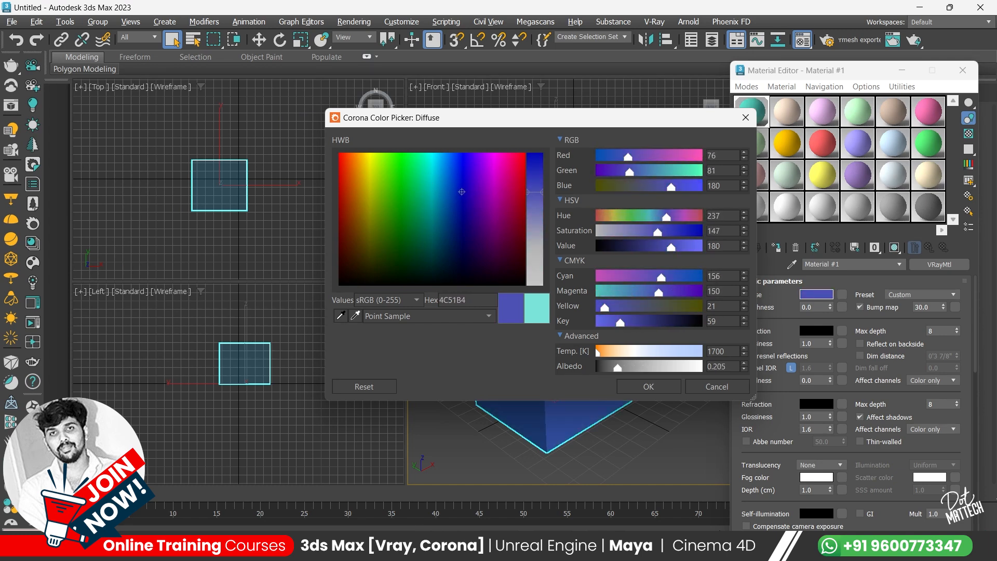
pyautogui.moveTo(598, 353); pyautogui.dragTo(645, 368)
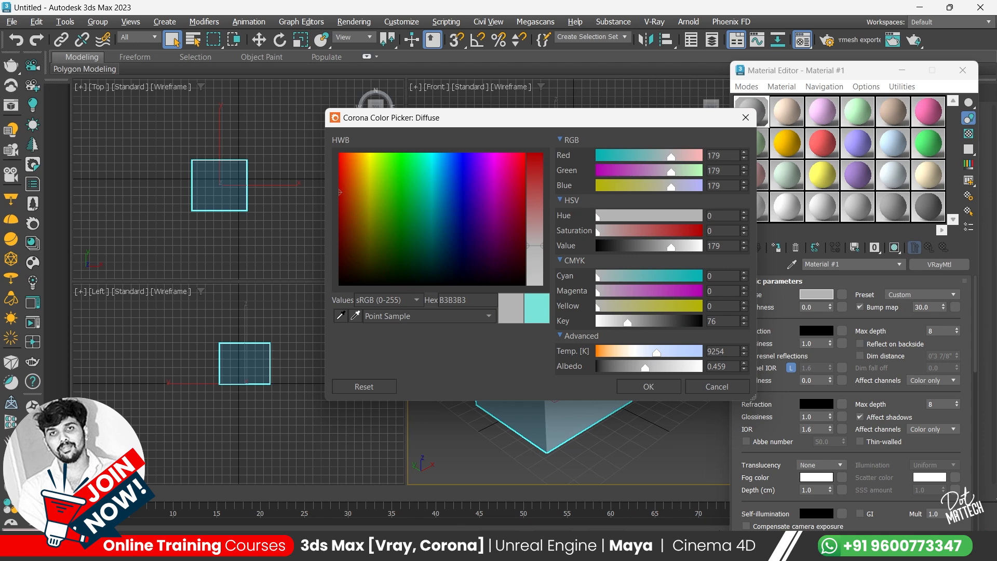
pyautogui.click(365, 386)
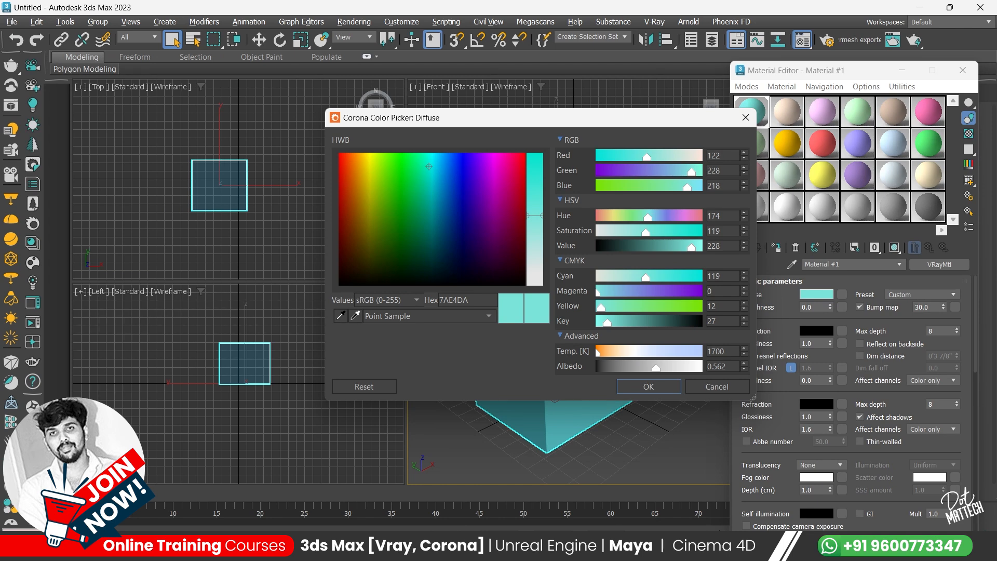
# Restore the main window to a smaller size and sample blue 0049DF from the screen as Material #1's diffuse color.
pyautogui.click(950, 7)
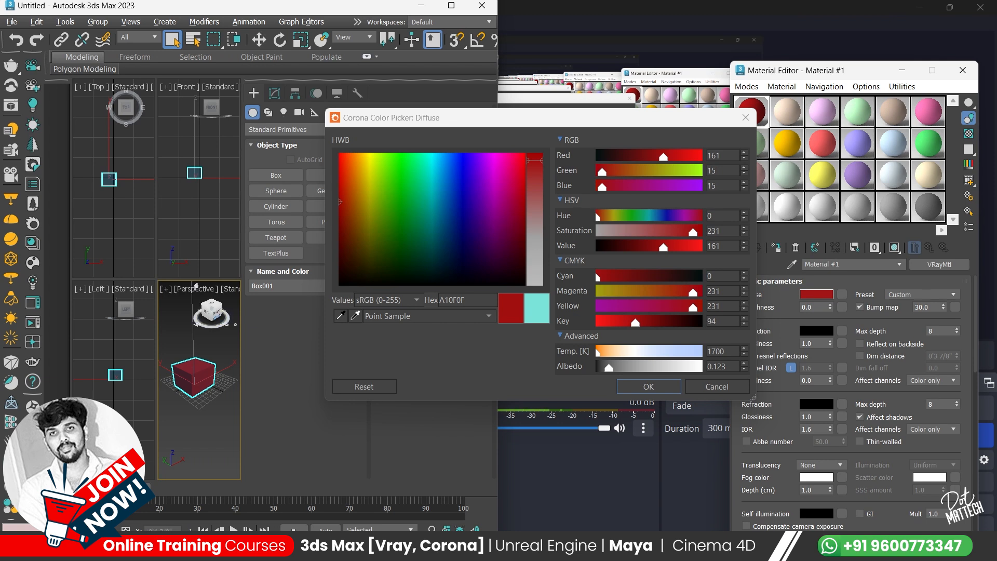
pyautogui.click(356, 316)
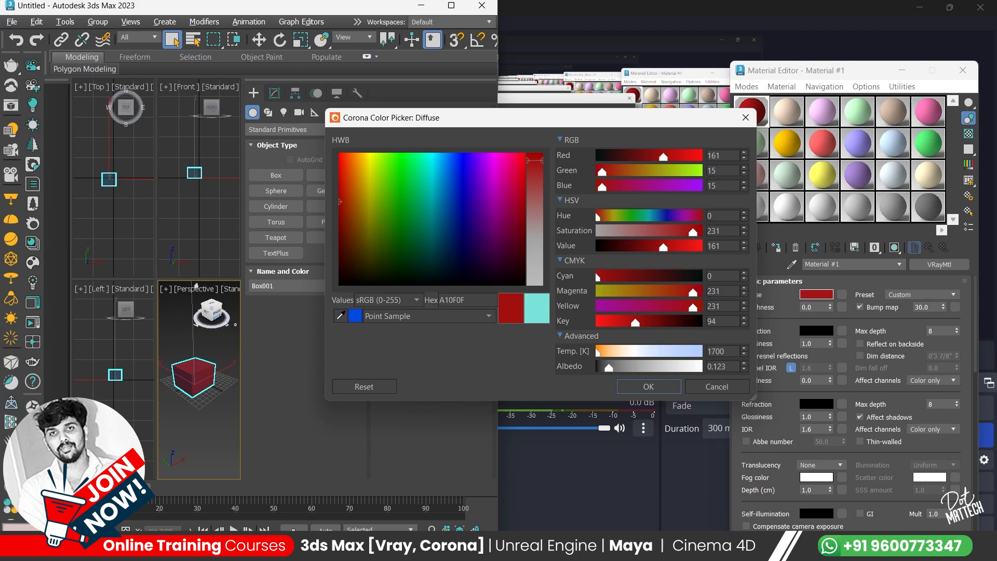
pyautogui.click(453, 170)
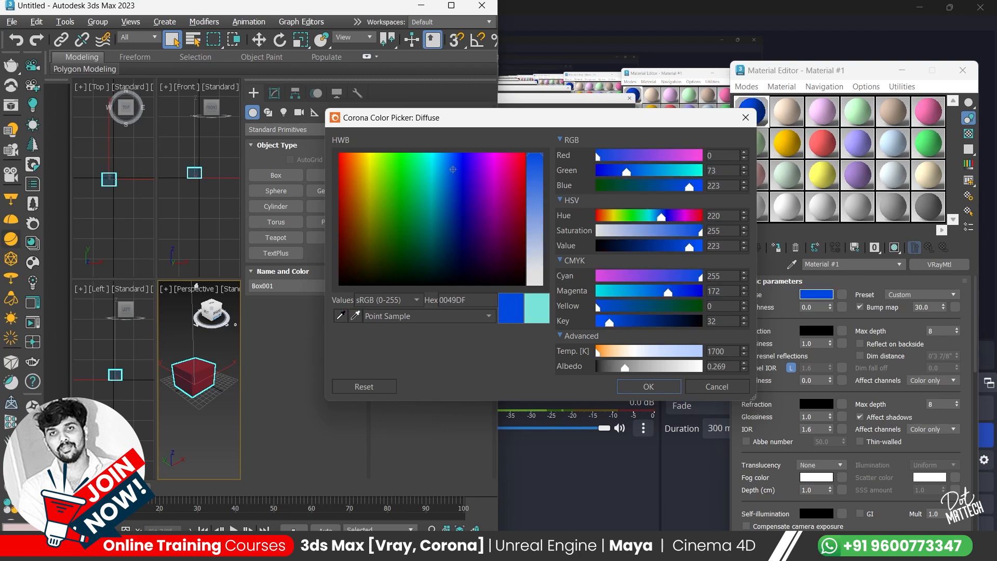
pyautogui.click(648, 386)
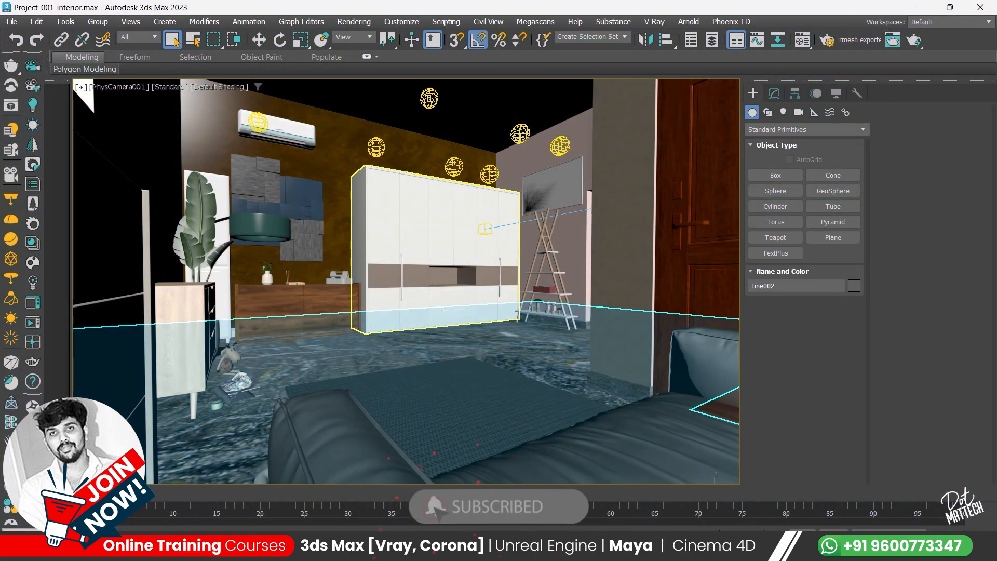
# Try the Custom output size in the interior scene's render setup and switch it back to HDTV (video).
pyautogui.click(827, 40)
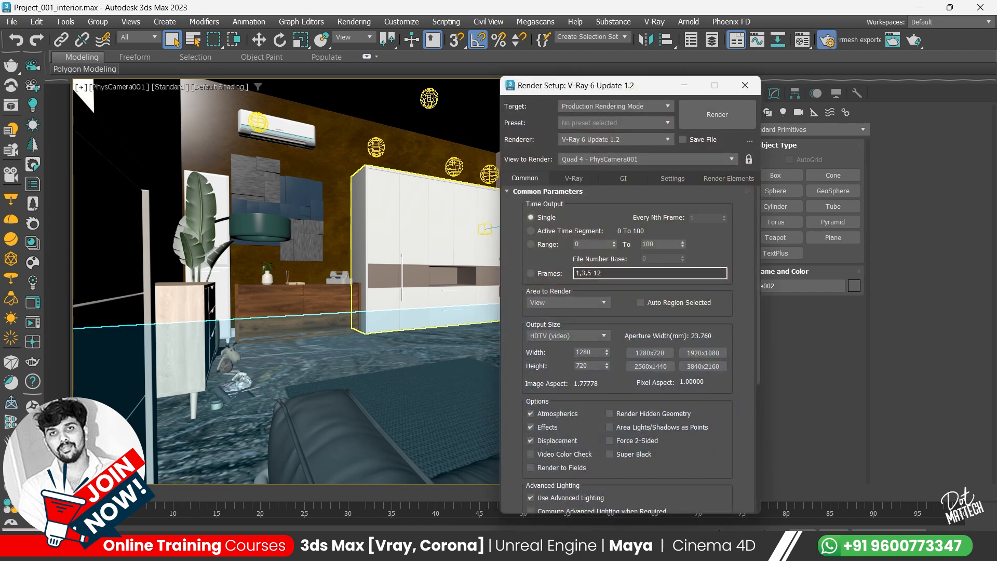
pyautogui.scroll(-2, 623, 351)
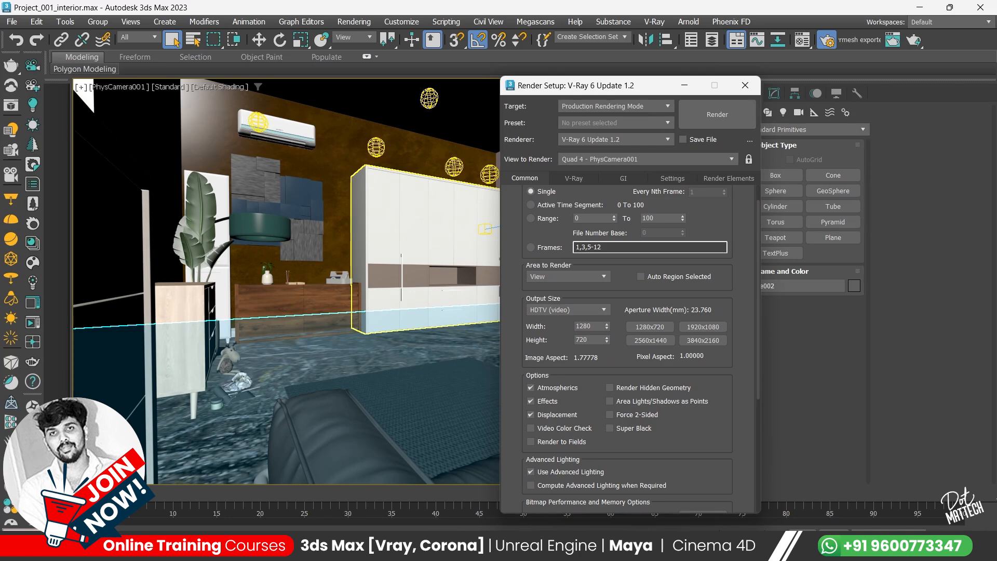
pyautogui.click(567, 310)
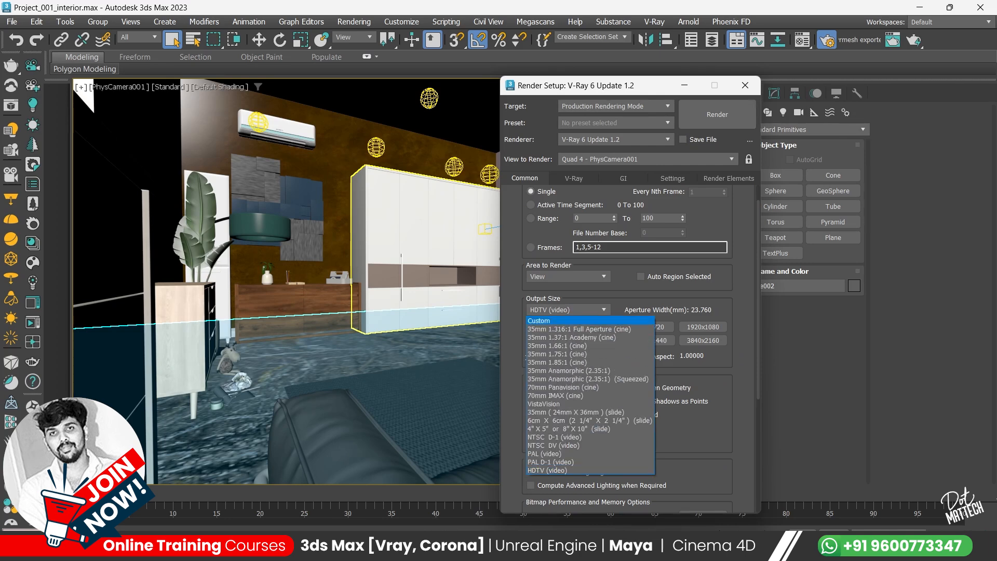
pyautogui.click(538, 320)
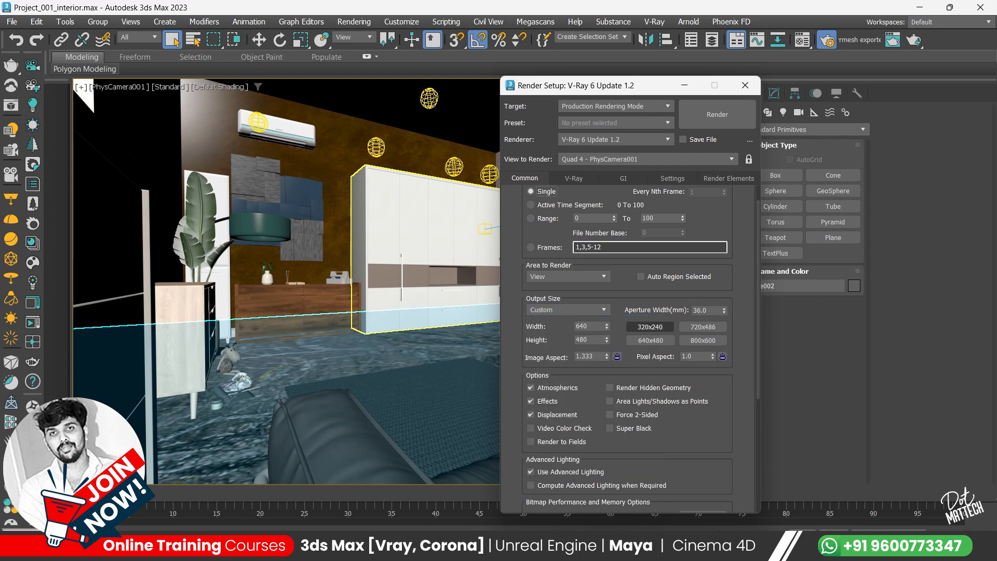
pyautogui.doubleClick(589, 357)
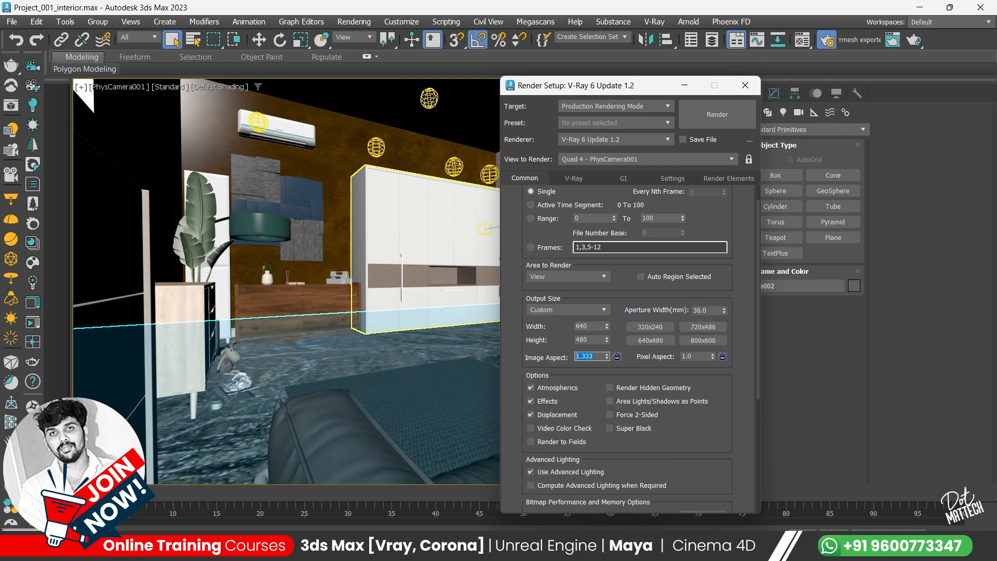
pyautogui.click(566, 309)
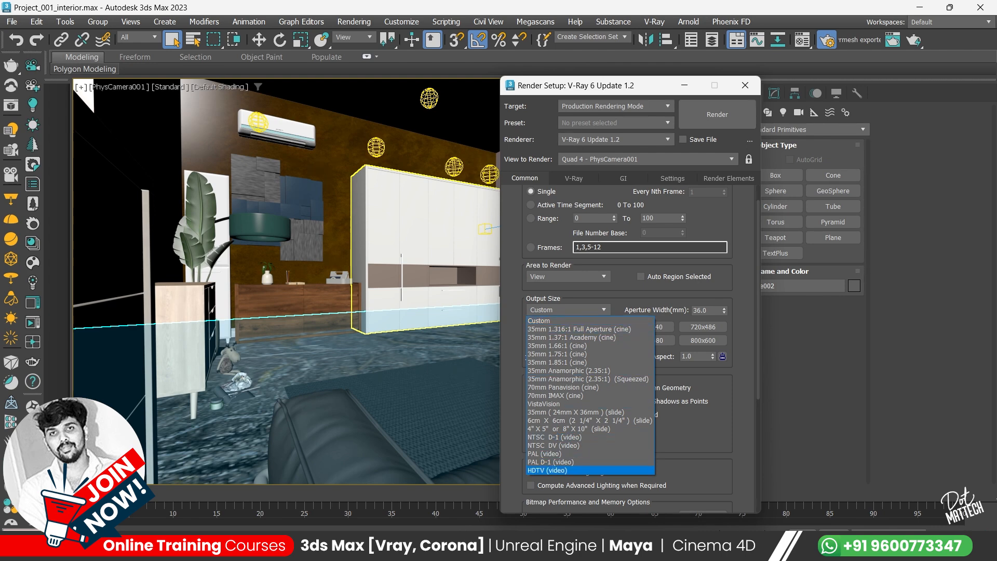
pyautogui.click(547, 470)
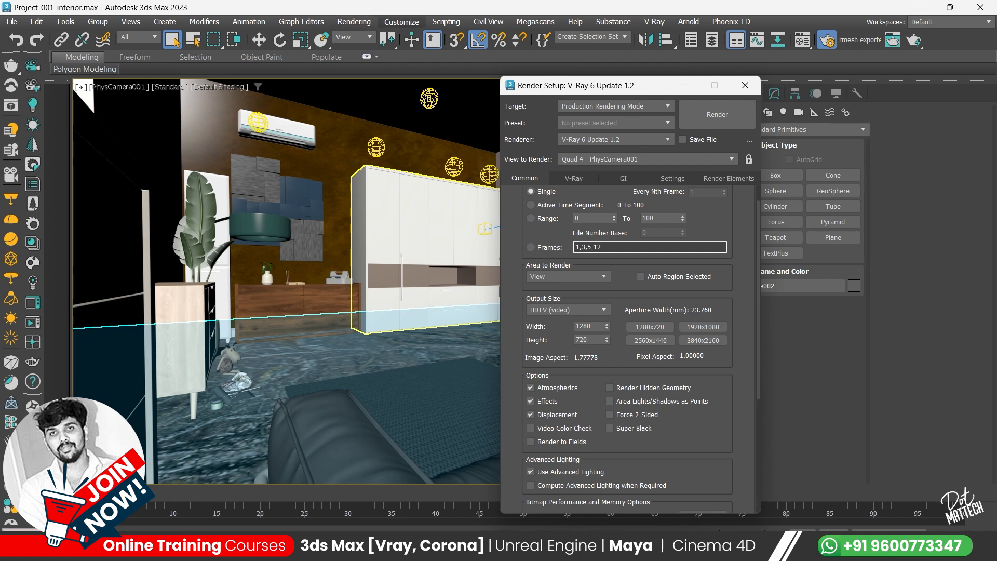
# Open the Print Size Assistant and move its window clear of the render setup.
pyautogui.click(354, 22)
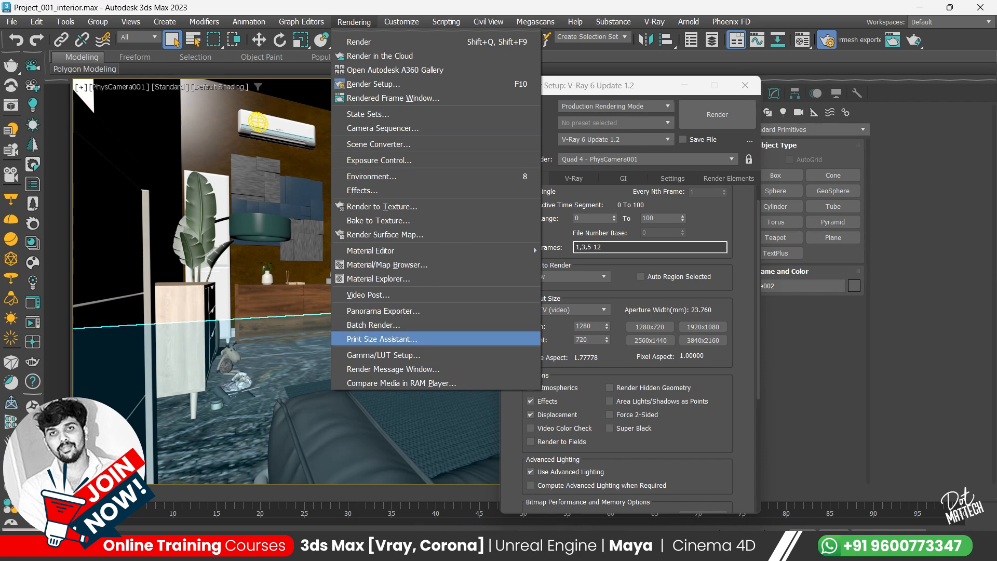
pyautogui.click(381, 338)
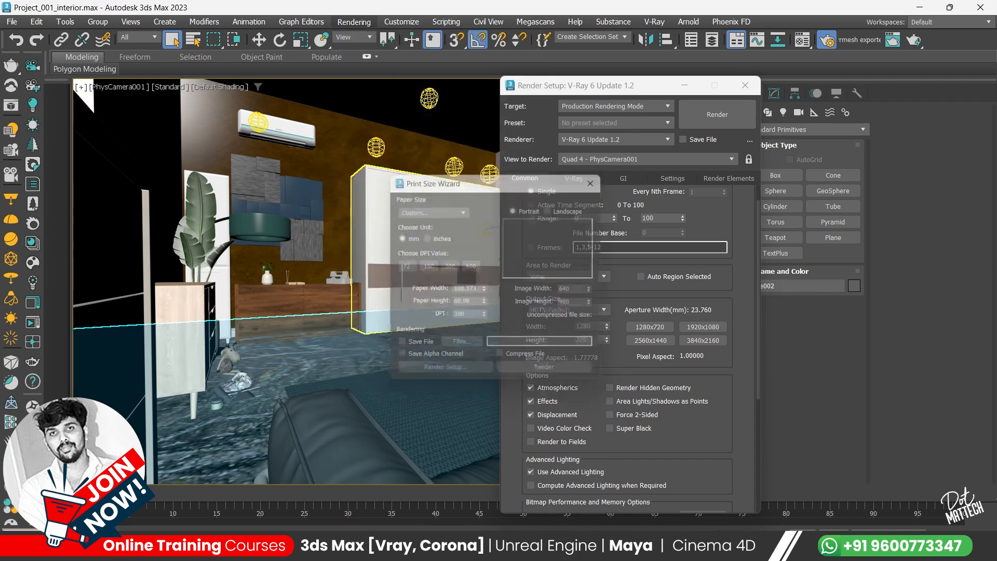
pyautogui.moveTo(493, 178); pyautogui.dragTo(422, 171)
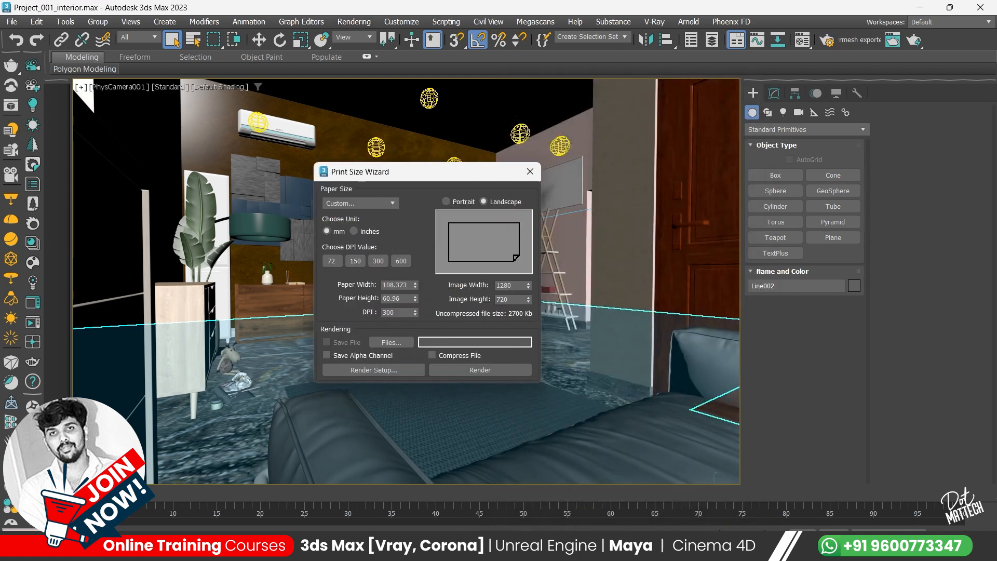
# Try the Portrait and Landscape orientations in the Print Size Wizard and return to Landscape.
pyautogui.click(446, 201)
pyautogui.click(483, 201)
pyautogui.click(446, 201)
pyautogui.click(484, 201)
pyautogui.click(446, 201)
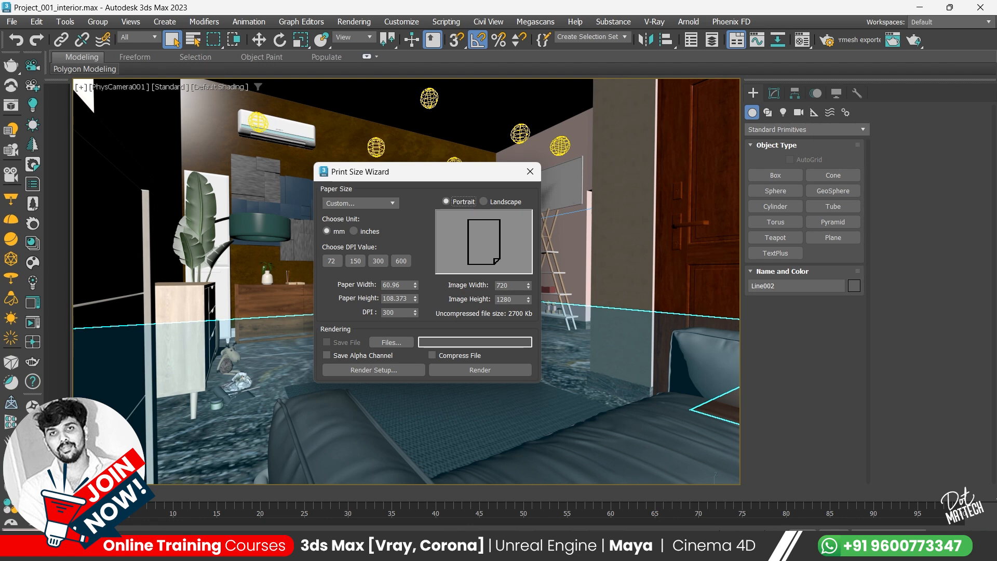
pyautogui.press('Tab')
pyautogui.press('Tab')
pyautogui.click(483, 202)
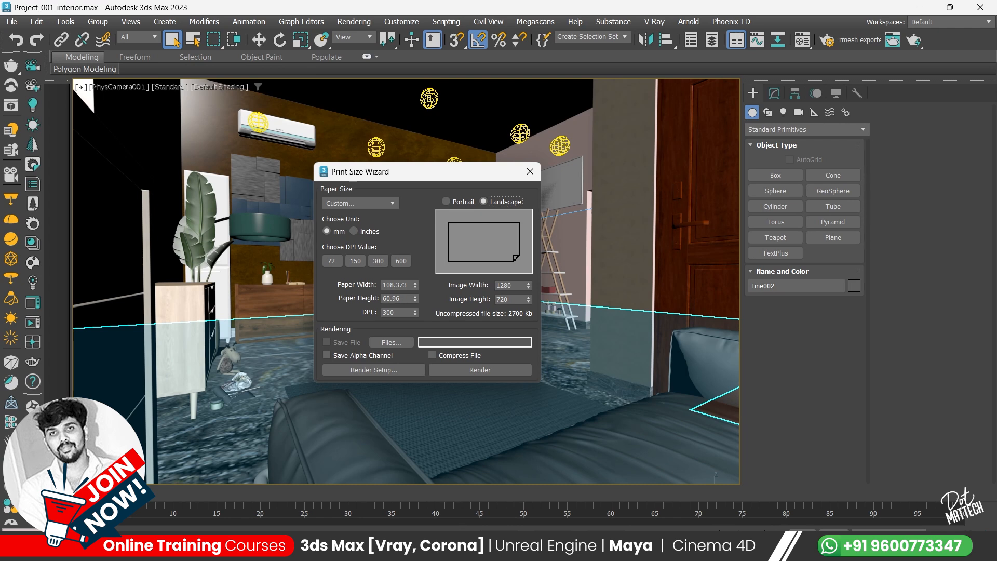
# Look through the available paper sizes and set the paper size to A4 - 297x210mm.
pyautogui.click(360, 203)
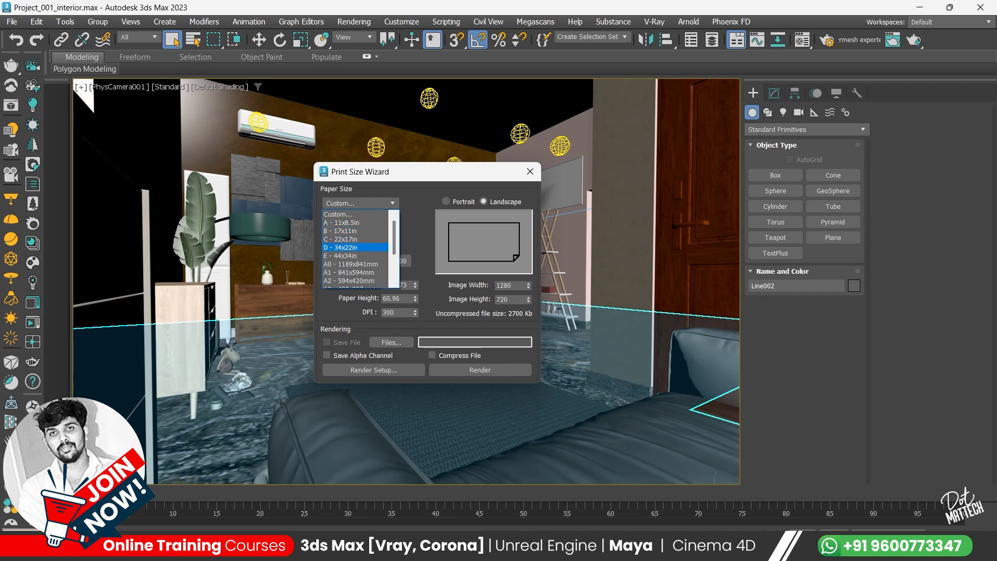
pyautogui.scroll(-1, 358, 247)
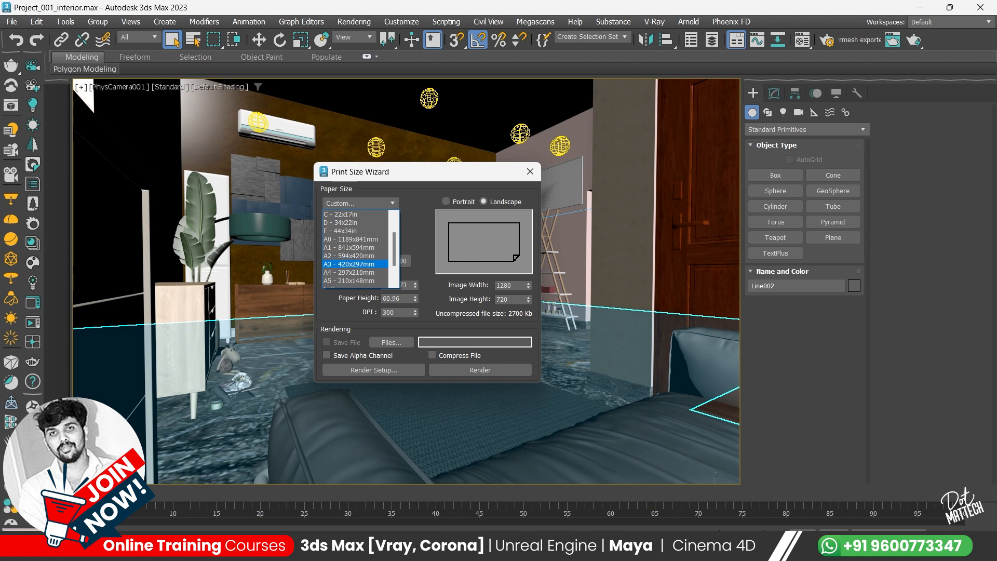
pyautogui.scroll(-1, 355, 260)
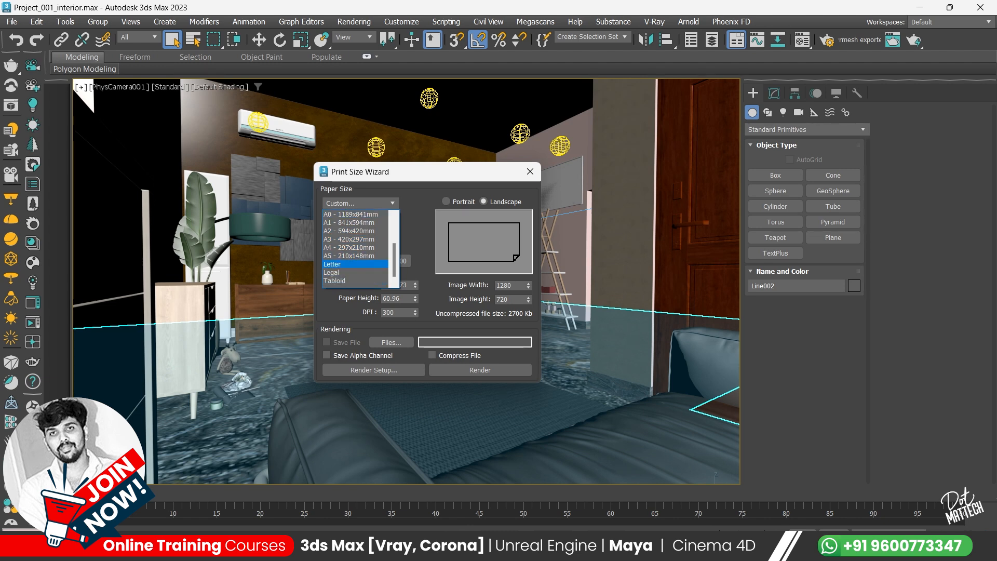
pyautogui.scroll(1, 356, 256)
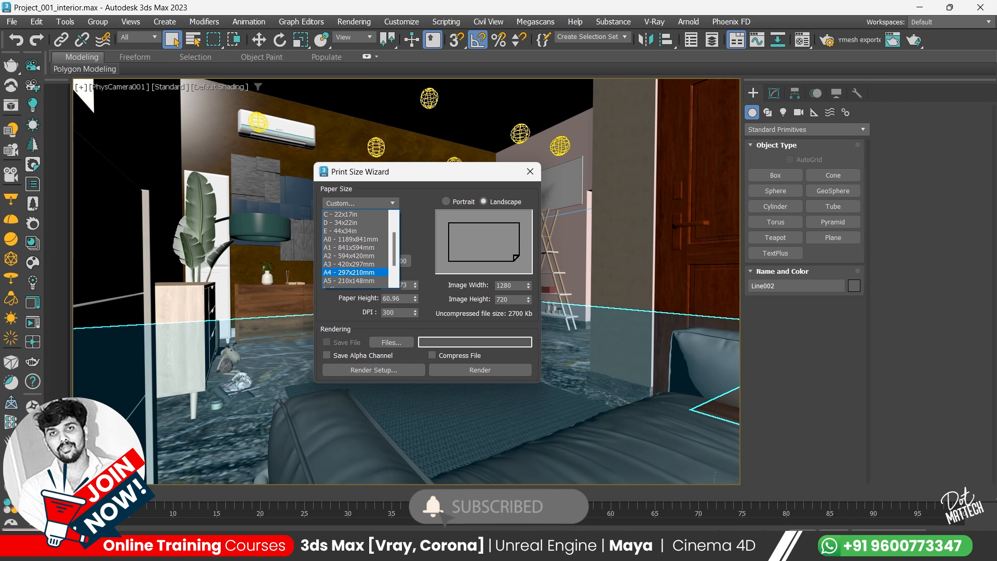
pyautogui.click(355, 272)
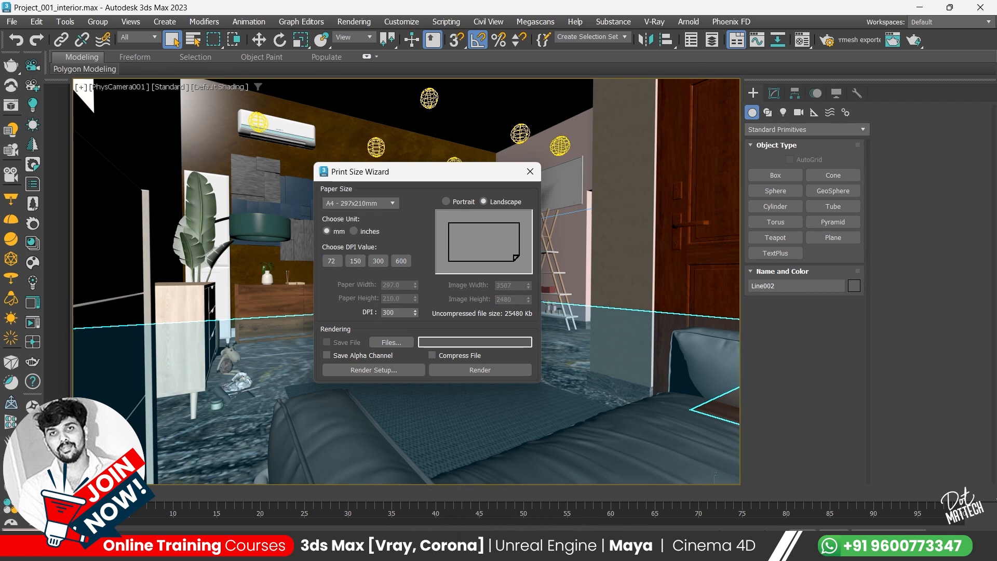
# Try inches as the paper unit and return to millimetres.
pyautogui.click(354, 231)
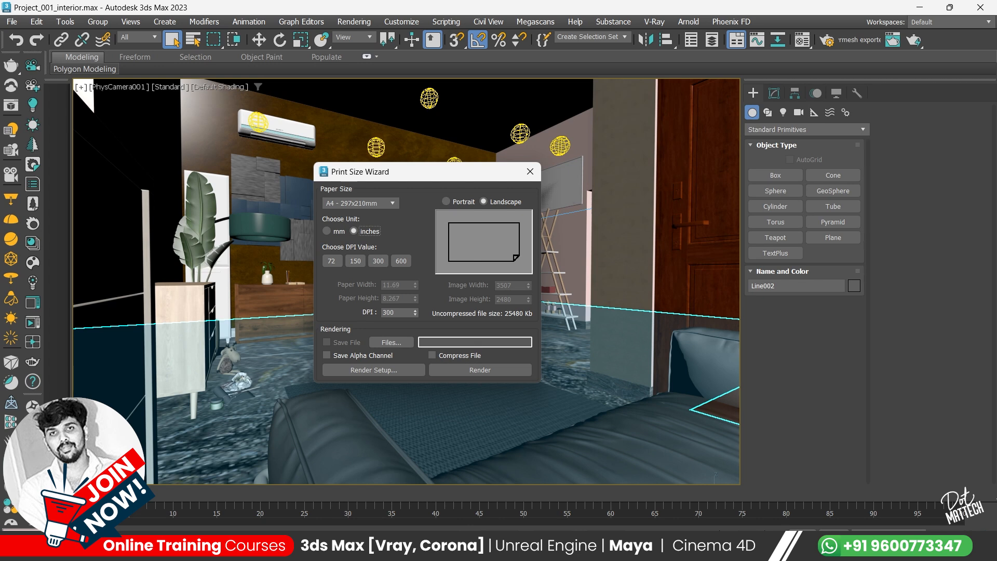
pyautogui.click(327, 231)
pyautogui.click(354, 231)
pyautogui.click(327, 231)
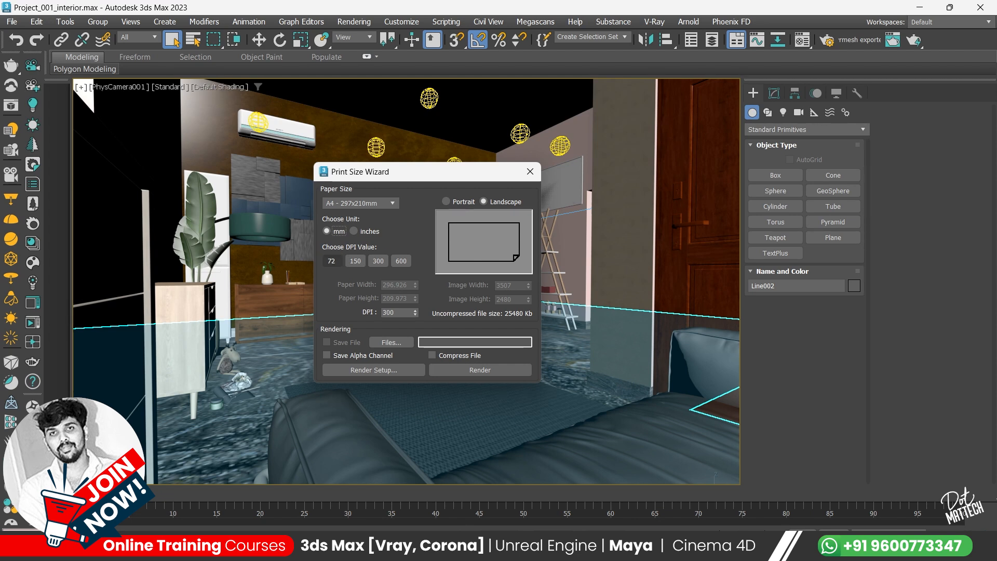
# Try the 72, 150 and 600 DPI values for the A4 paper and return to 300 DPI.
pyautogui.click(331, 261)
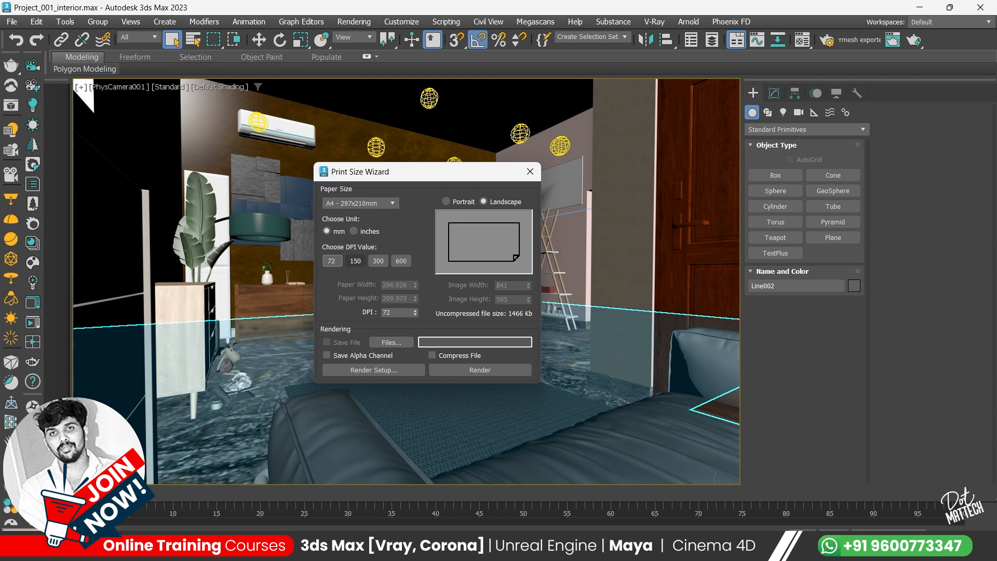
pyautogui.click(355, 261)
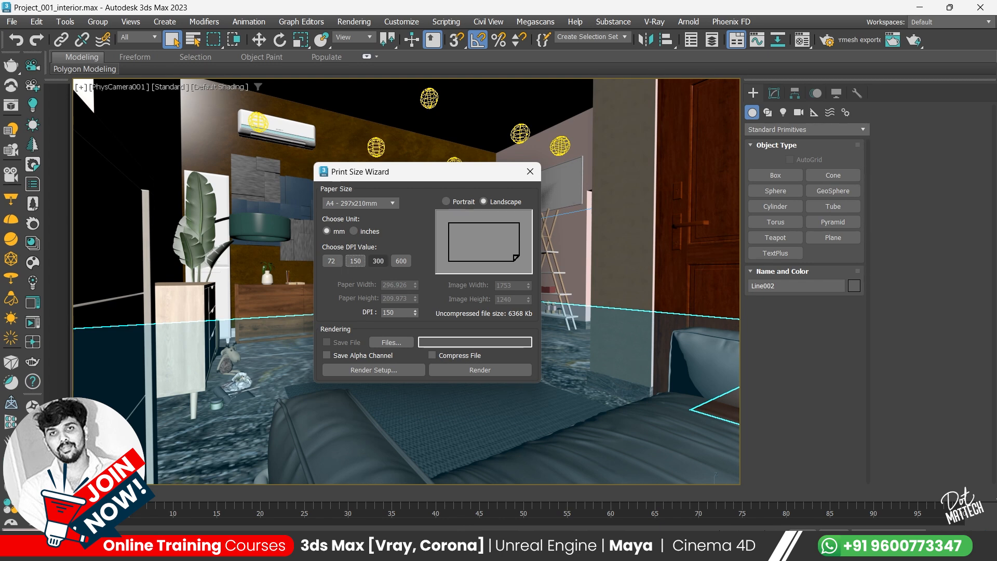
pyautogui.click(378, 261)
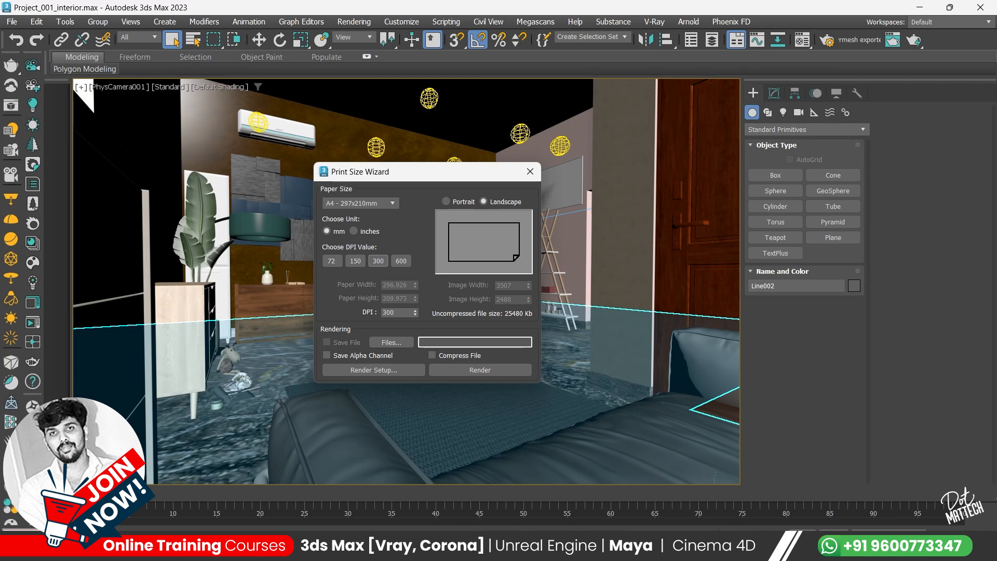
pyautogui.doubleClick(389, 313)
pyautogui.click(401, 260)
pyautogui.click(379, 261)
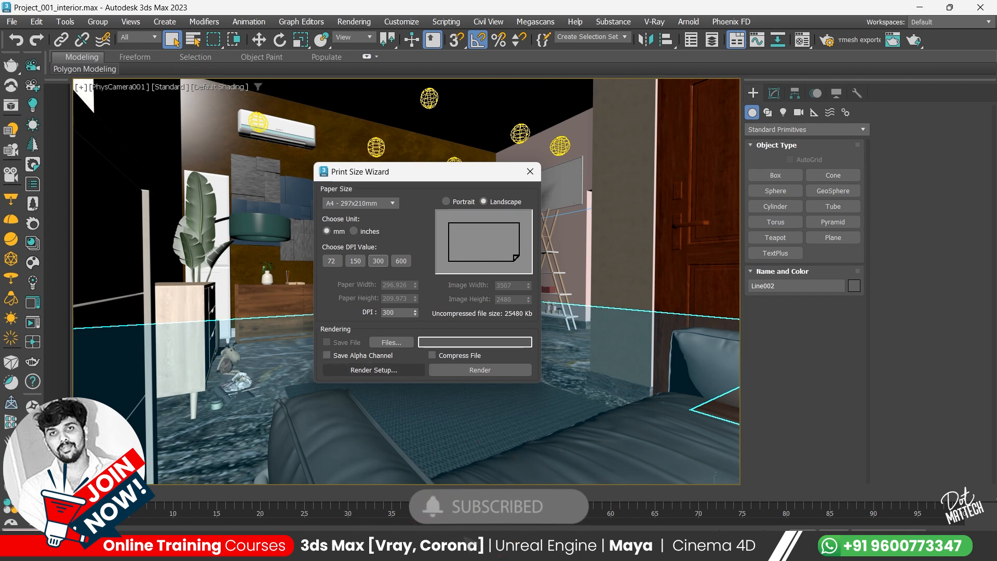
# Check the A4 landscape output size in the render setup, and show the safe frame in the PhysCamera001 view.
pyautogui.press('Return')
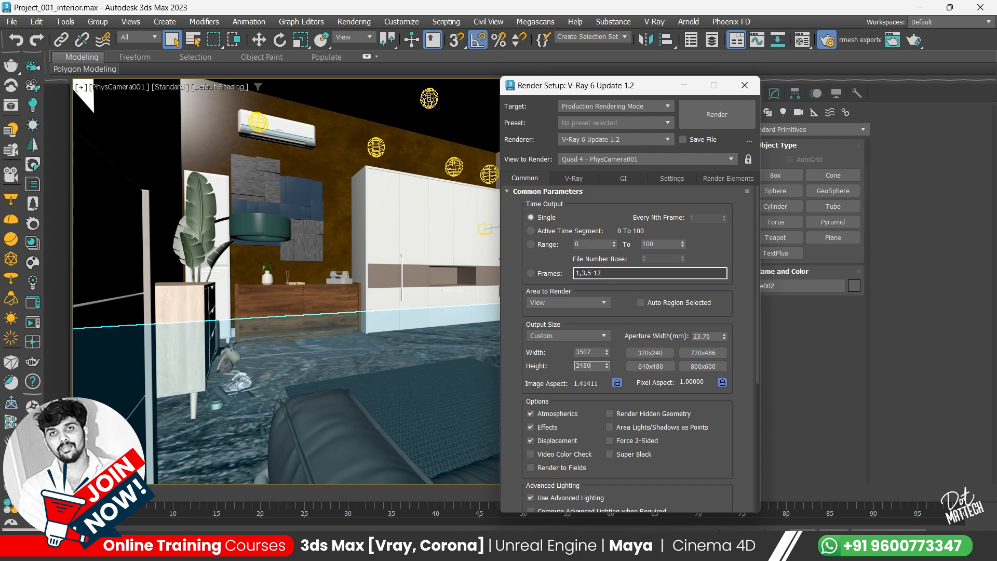
pyautogui.click(745, 85)
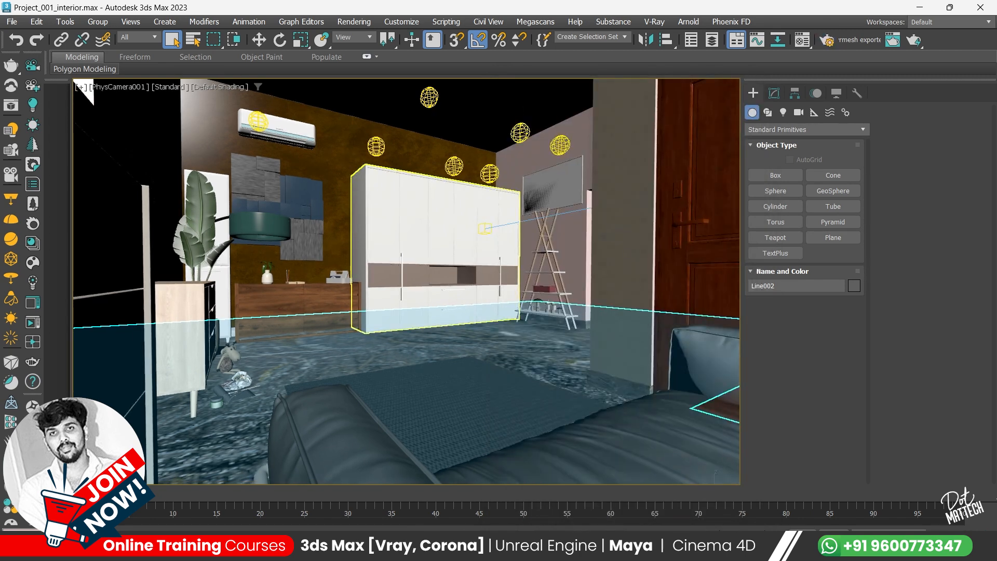
pyautogui.hotkey('shift', 'f')
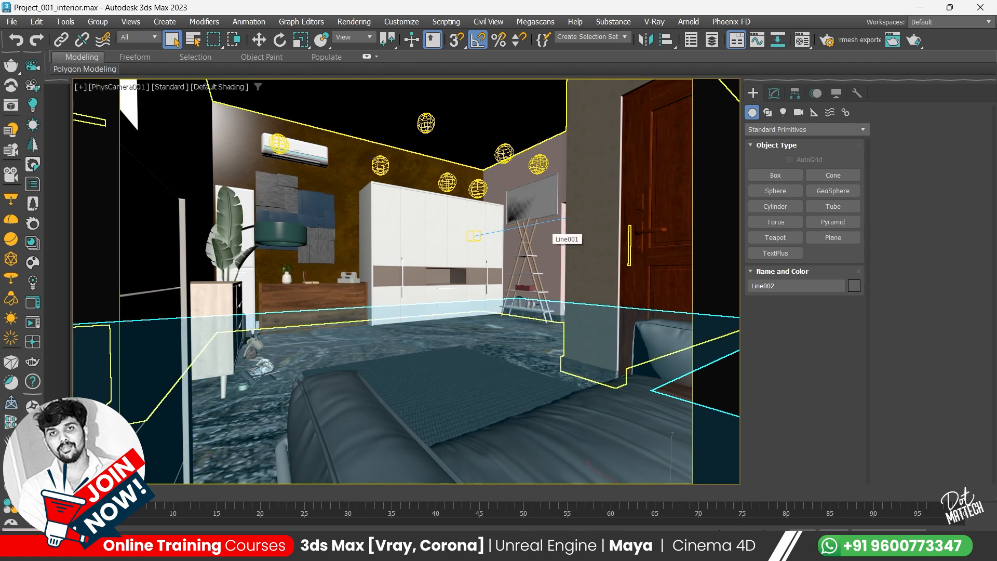
# Reopen the Print Size Assistant, switch the print size to Portrait and check the output size in the render setup.
pyautogui.click(827, 39)
pyautogui.click(354, 21)
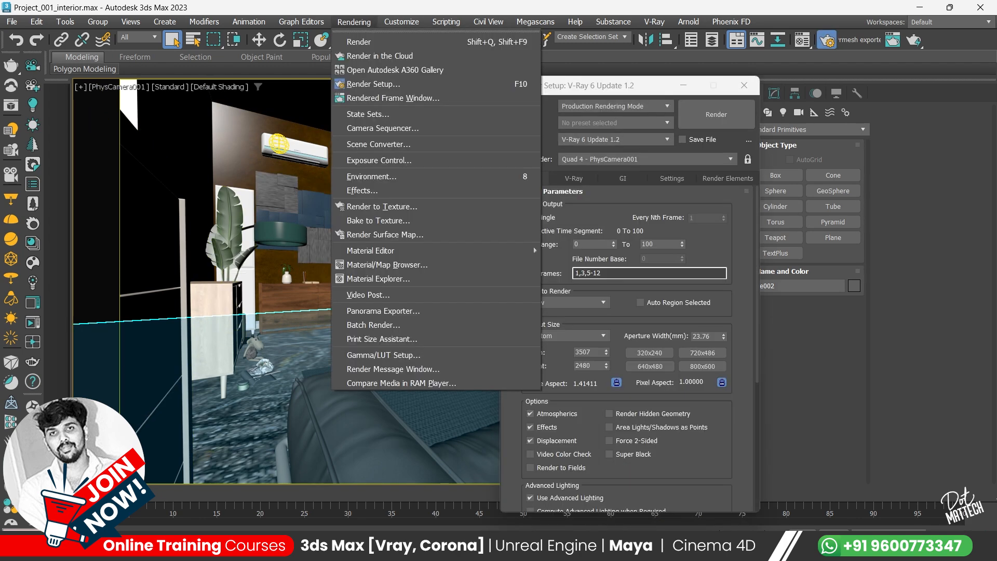
pyautogui.click(382, 338)
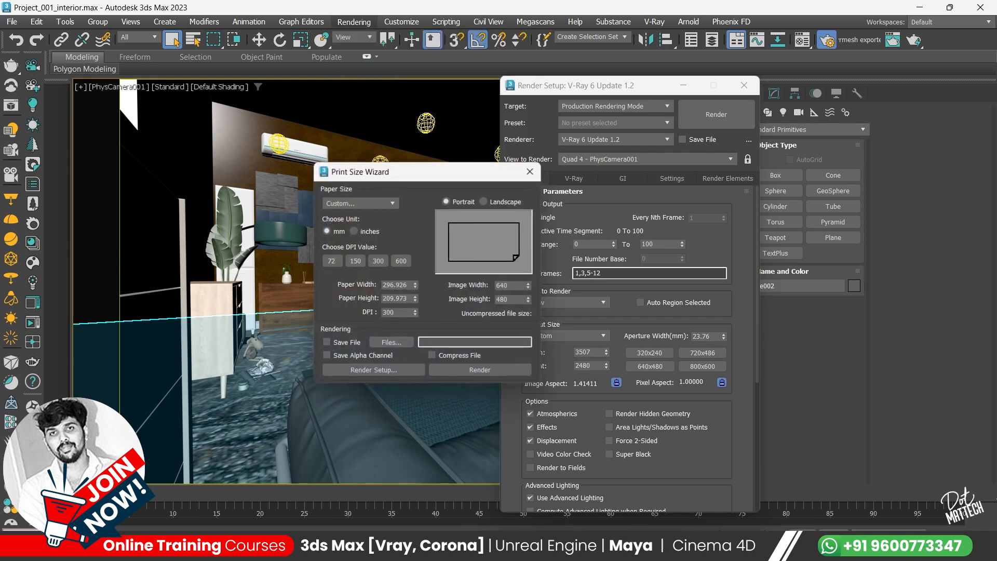
pyautogui.click(446, 202)
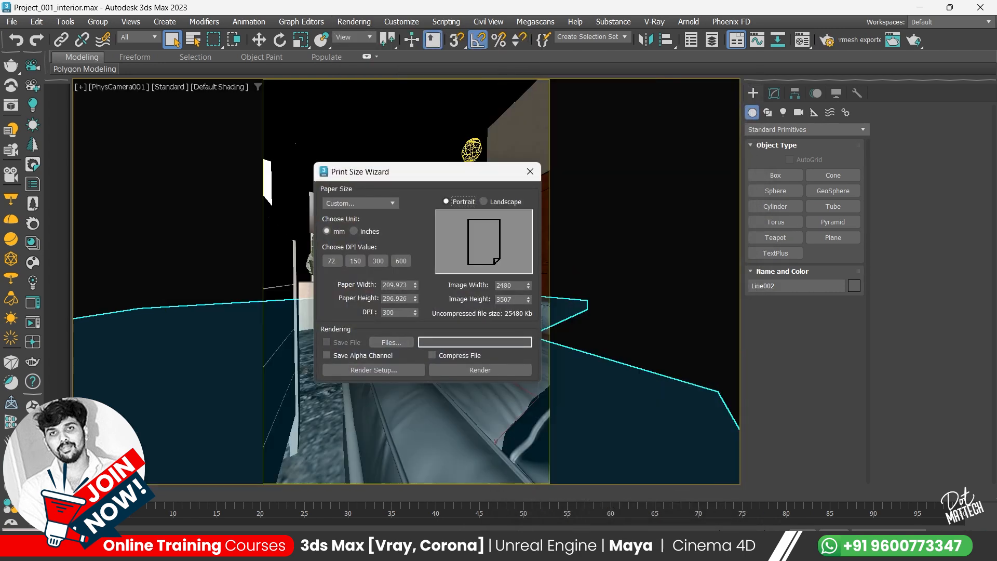
pyautogui.click(374, 370)
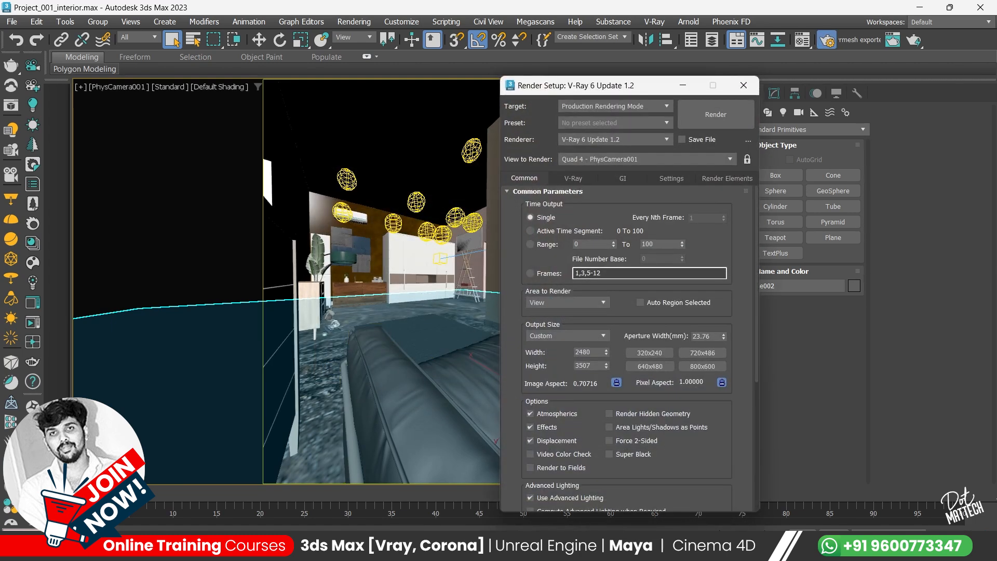
pyautogui.moveTo(597, 85); pyautogui.dragTo(851, 69)
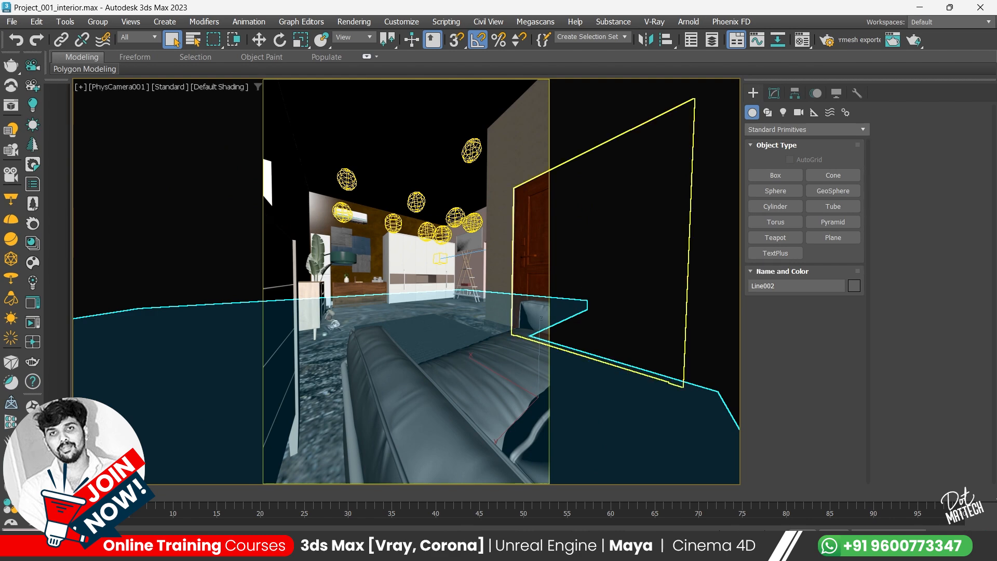
# Select the wall objects and the sofa in the camera view to examine the area outside the safe frame.
pyautogui.click(332, 141)
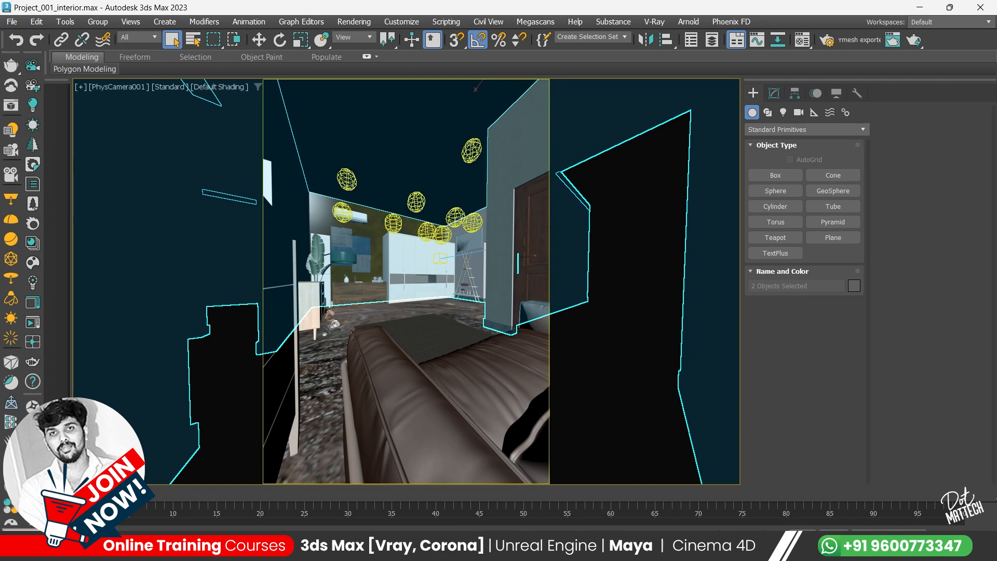
pyautogui.click(467, 370)
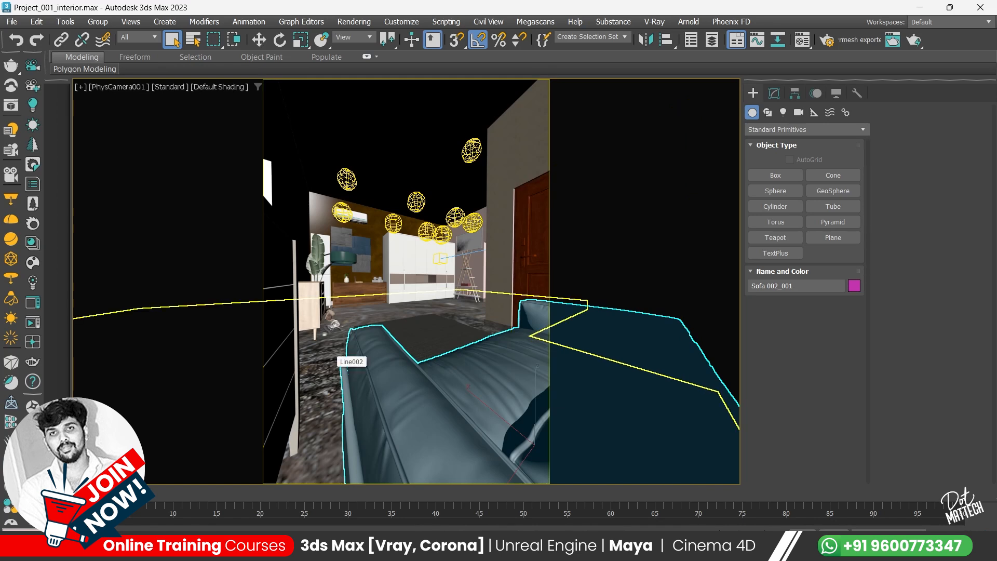
# Turn off Mask Viewport to Safe Region in the viewport preferences.
pyautogui.click(402, 21)
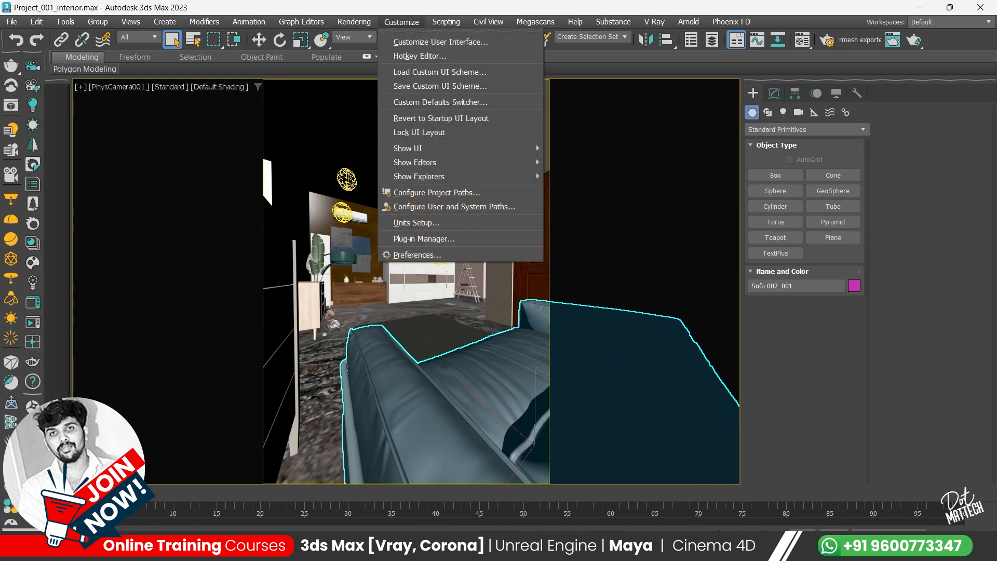
pyautogui.click(417, 255)
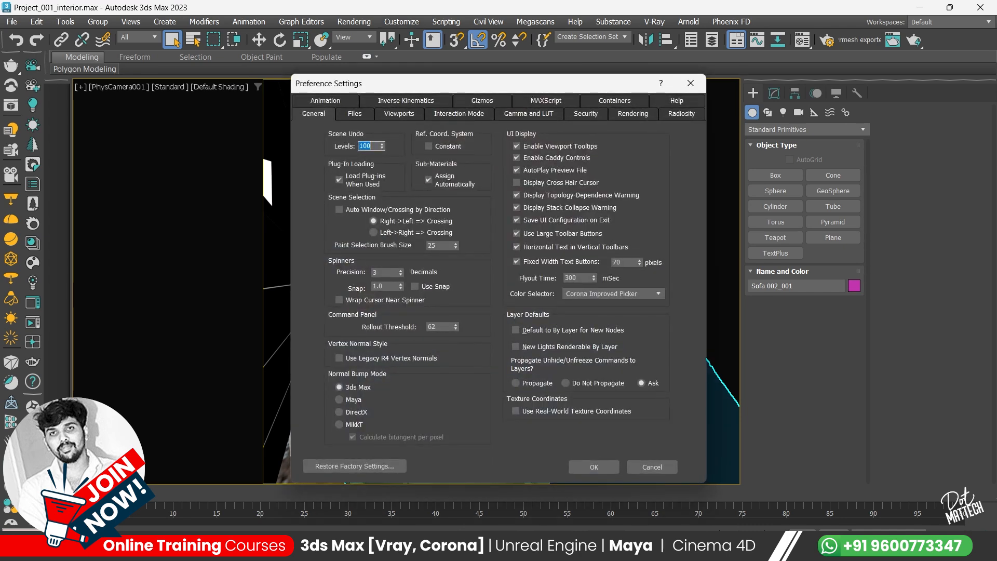
pyautogui.click(399, 114)
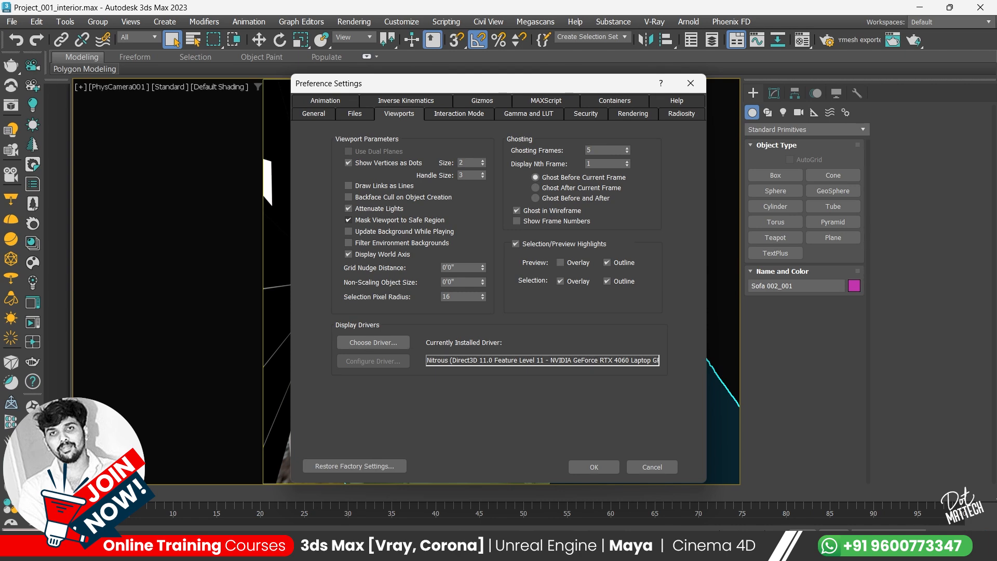
pyautogui.click(348, 219)
pyautogui.press('Return')
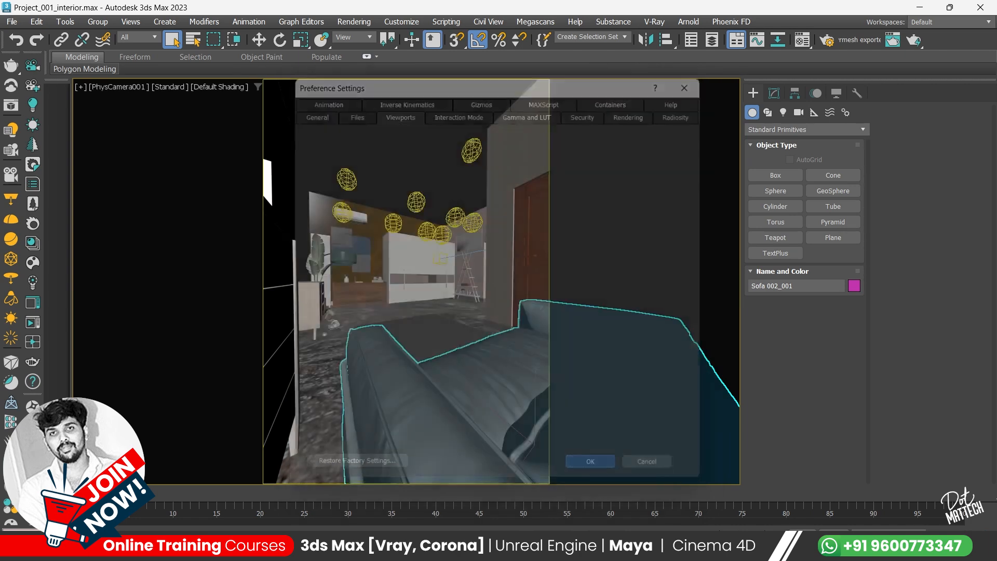